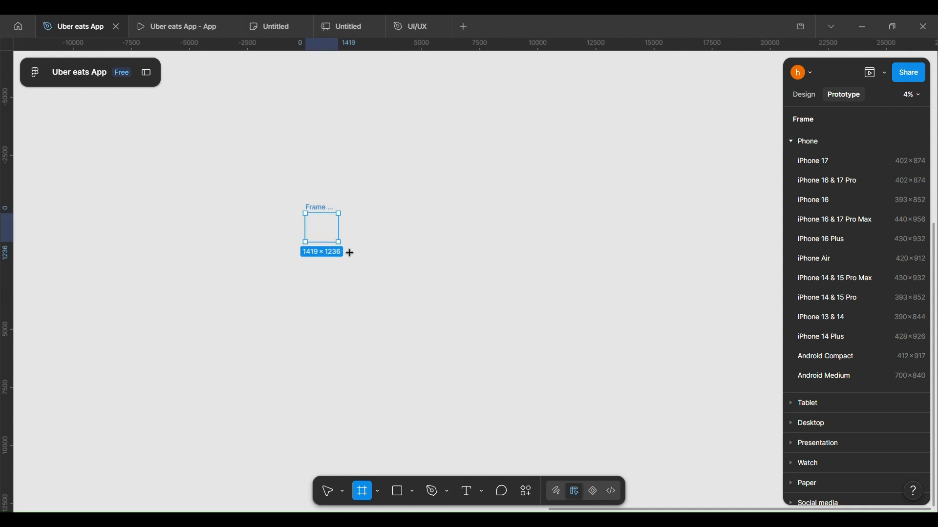
Set the corner radius of the newly drawn white frame to 5000 to turn it into a circle.
{"action": "left_click", "coordinate": [802, 93]}
{"action": "scroll", "coordinate": [878, 369], "scroll_direction": "down", "scroll_amount": 3}
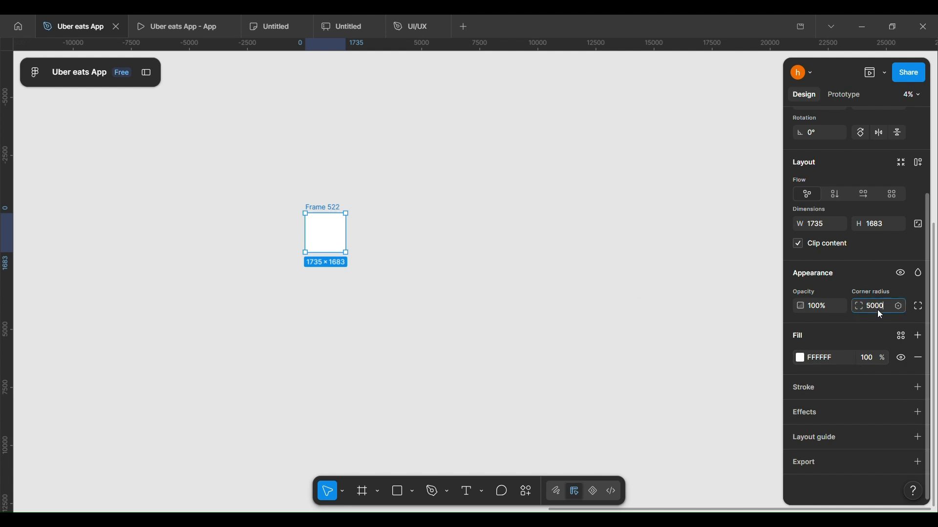
{"action": "key", "text": "Return"}
{"action": "scroll", "coordinate": [286, 231], "scroll_direction": "up", "scroll_amount": 3}
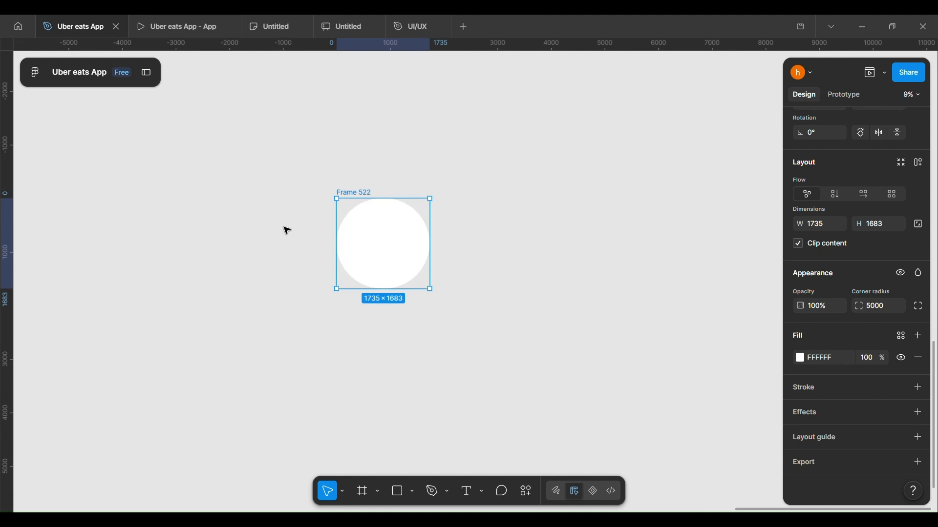
{"action": "scroll", "coordinate": [285, 231], "scroll_direction": "up", "scroll_amount": 3}
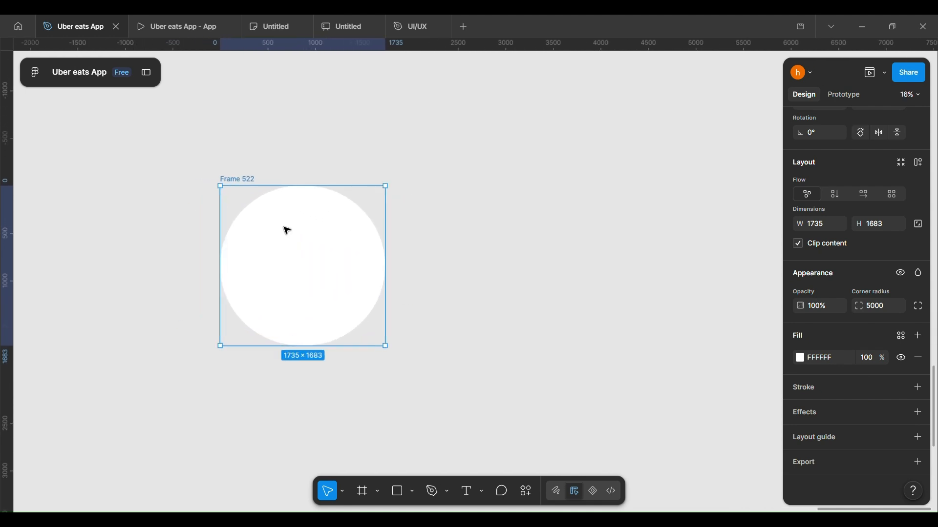
{"action": "scroll", "coordinate": [287, 231], "scroll_direction": "down", "scroll_amount": 2}
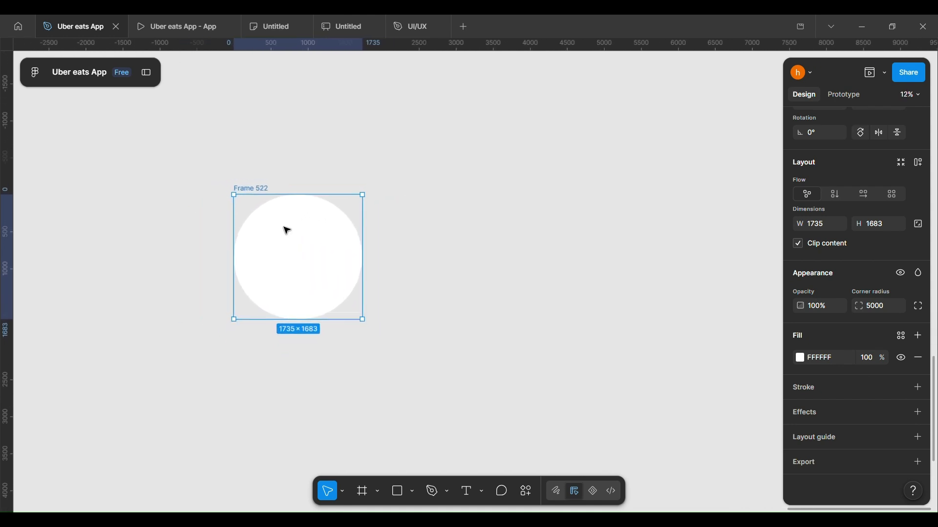
Draw a zigzag line with seven peaks beside the circle using the Pen tool, about 7866 wide and with low points at about Y 15306.
{"action": "left_click", "coordinate": [433, 493]}
{"action": "scroll", "coordinate": [475, 338], "scroll_direction": "right", "scroll_amount": 3}
{"action": "scroll", "coordinate": [475, 338], "scroll_direction": "down", "scroll_amount": 1}
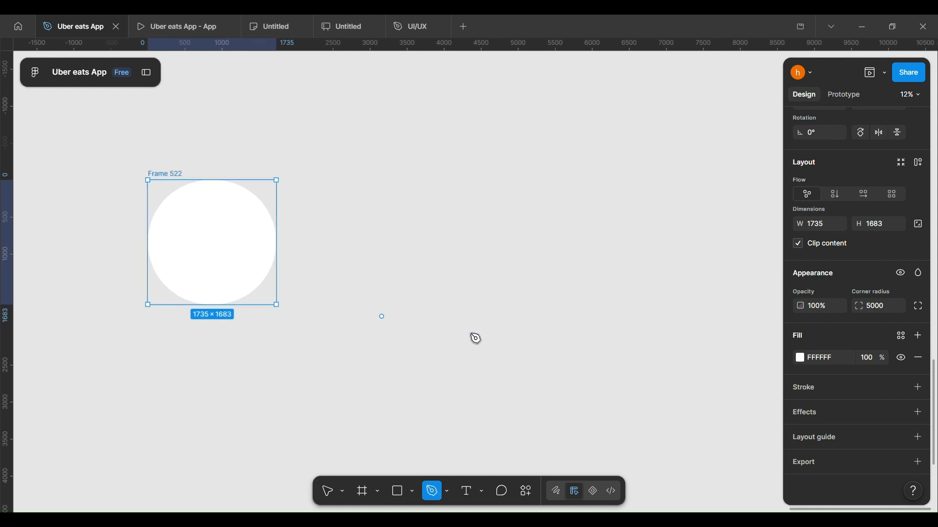
{"action": "left_click", "coordinate": [327, 278]}
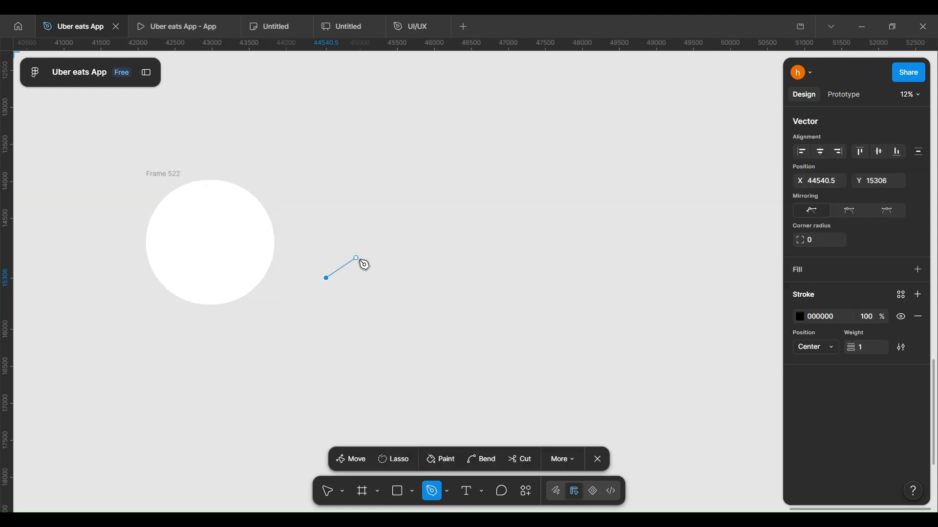
{"action": "left_click", "coordinate": [371, 258]}
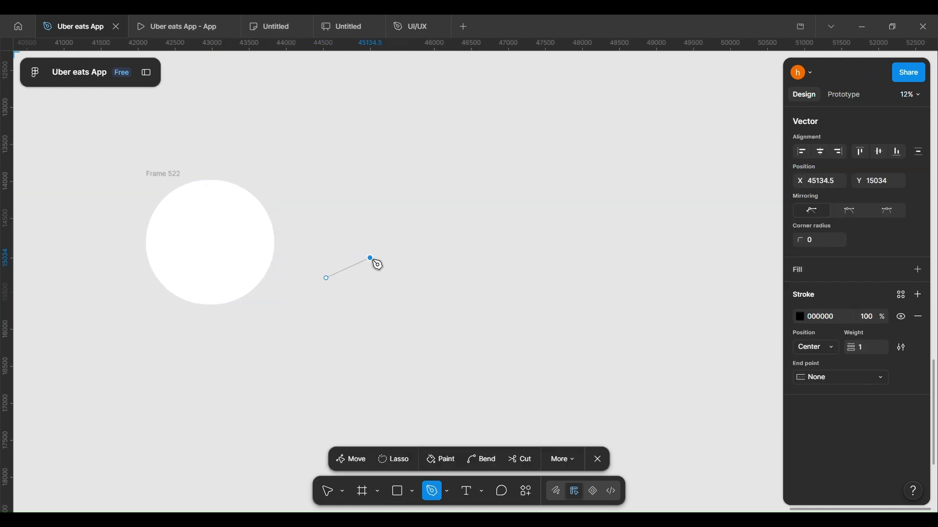
{"action": "left_click", "coordinate": [408, 278]}
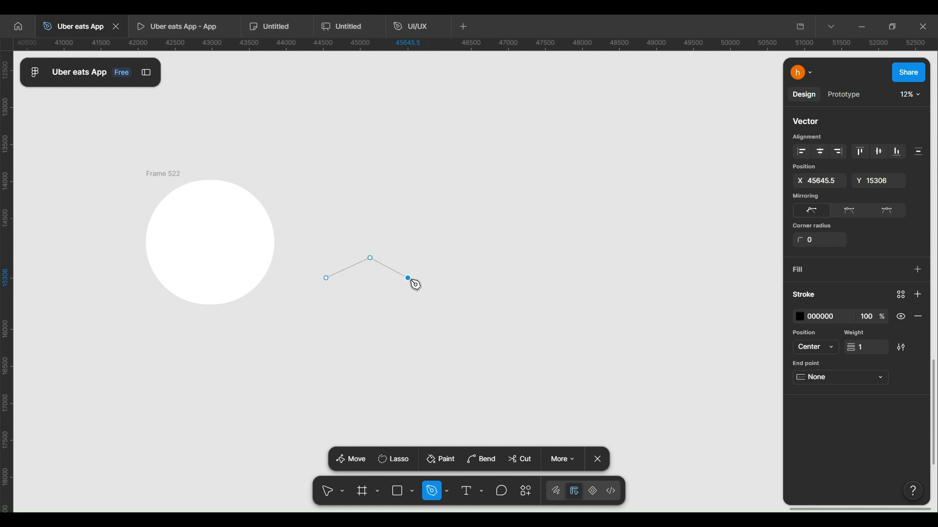
{"action": "left_click", "coordinate": [449, 258]}
{"action": "left_click", "coordinate": [484, 279]}
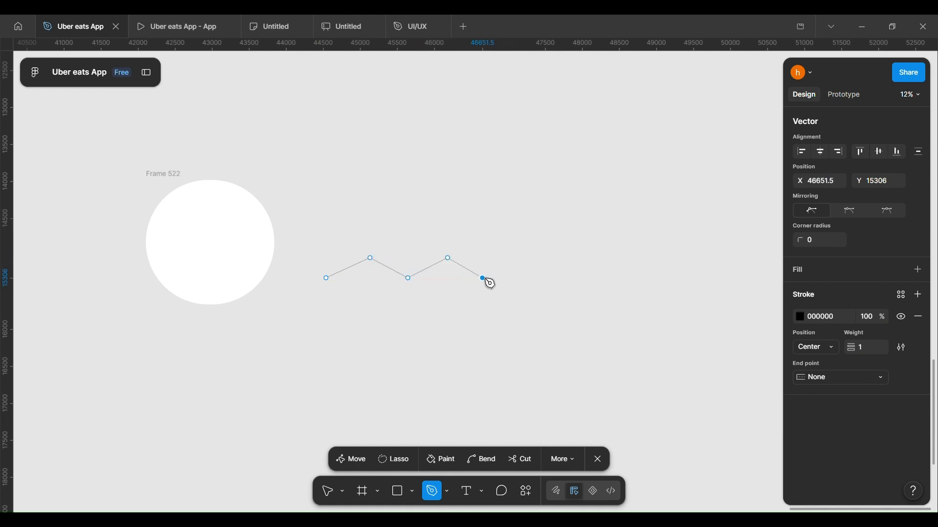
{"action": "left_click", "coordinate": [519, 258]}
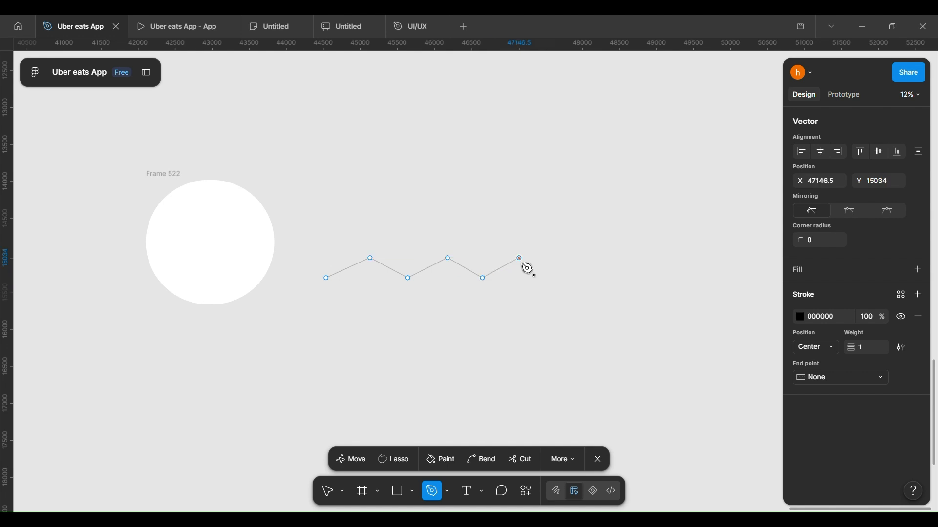
{"action": "left_click", "coordinate": [561, 279]}
{"action": "left_click", "coordinate": [601, 258]}
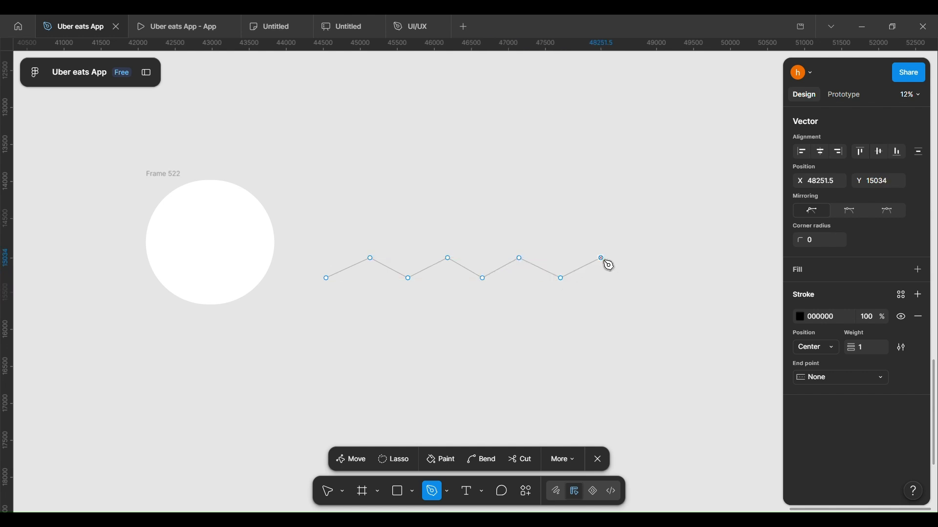
{"action": "left_click", "coordinate": [639, 278]}
{"action": "scroll", "coordinate": [644, 281], "scroll_direction": "right", "scroll_amount": 3}
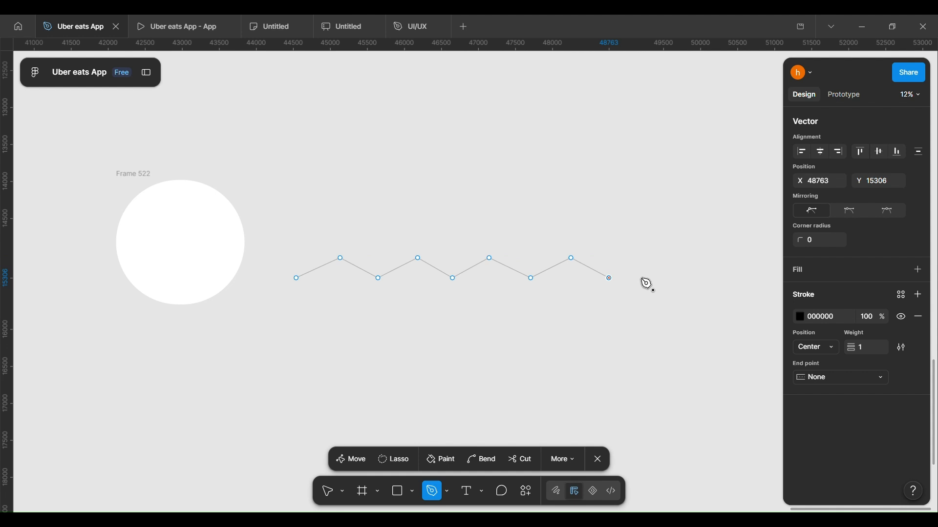
{"action": "left_click", "coordinate": [656, 258]}
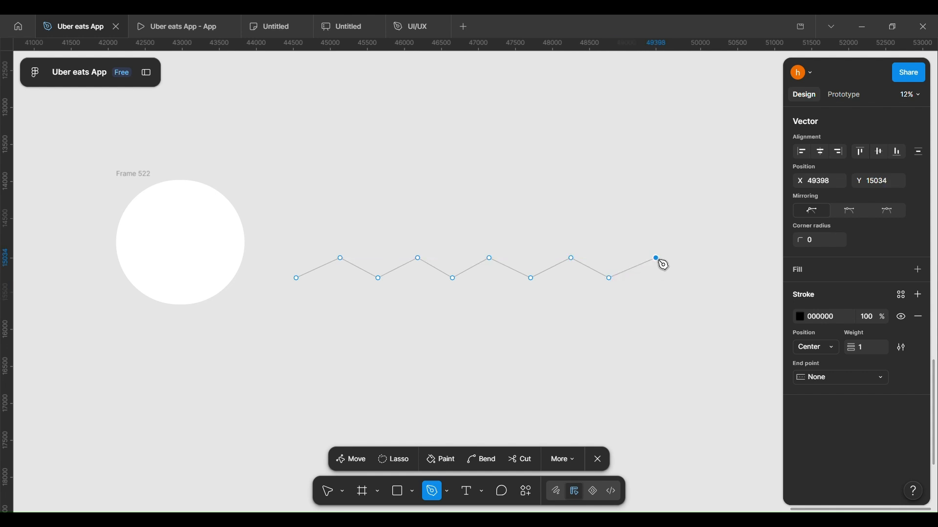
{"action": "left_click", "coordinate": [697, 278]}
{"action": "scroll", "coordinate": [699, 280], "scroll_direction": "right", "scroll_amount": 5}
{"action": "scroll", "coordinate": [698, 280], "scroll_direction": "down", "scroll_amount": 1, "text": "ctrl"}
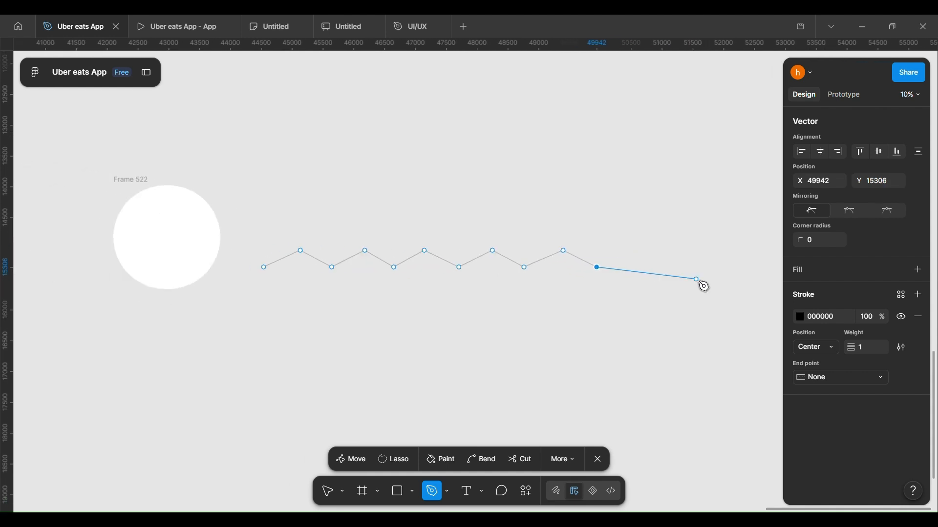
{"action": "left_click", "coordinate": [635, 250]}
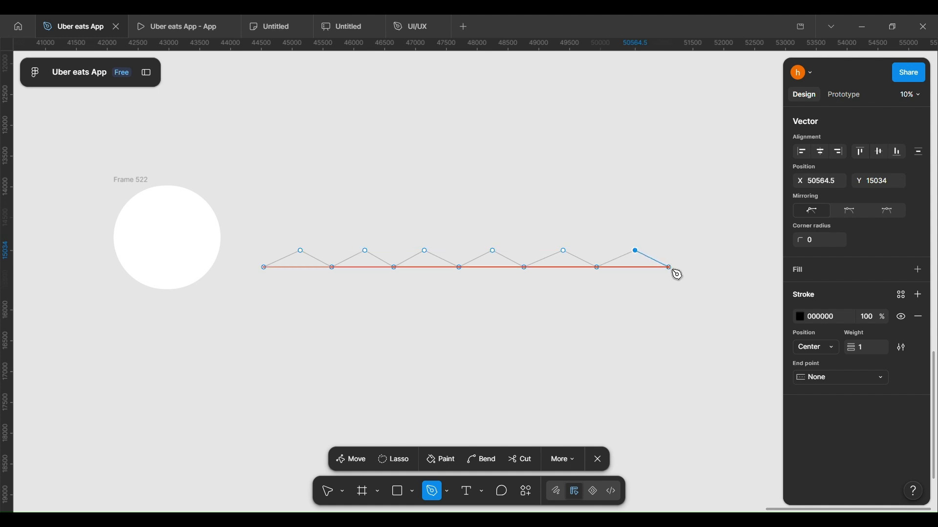
{"action": "left_click", "coordinate": [673, 268]}
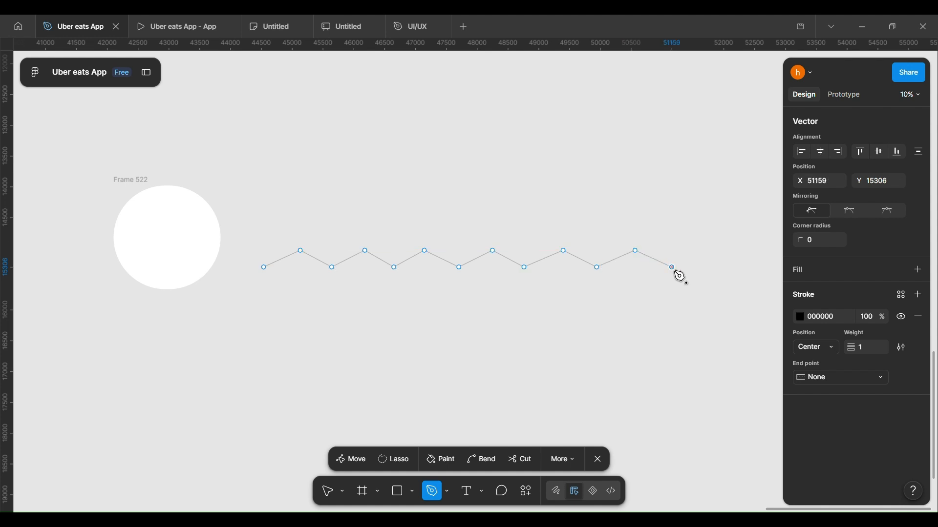
{"action": "left_click", "coordinate": [709, 246]}
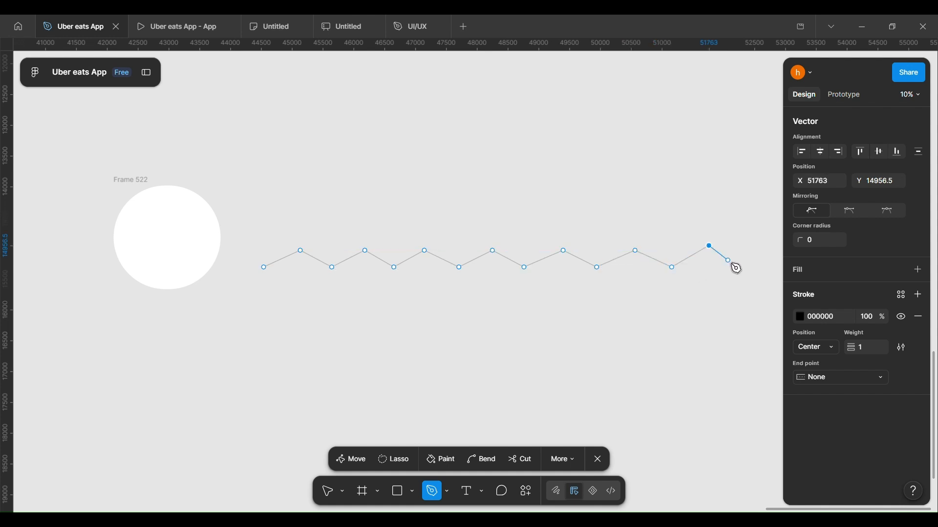
{"action": "scroll", "coordinate": [722, 318], "scroll_direction": "down", "scroll_amount": 3}
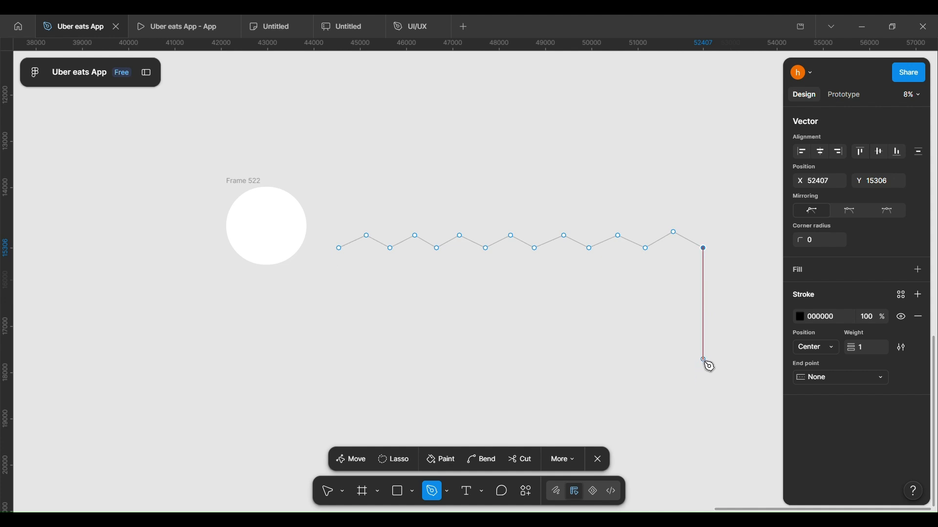
Close the zigzag path into a shape with straight sides and a bottom edge at about Y 17700, and finish vector editing.
{"action": "left_click", "coordinate": [703, 360]}
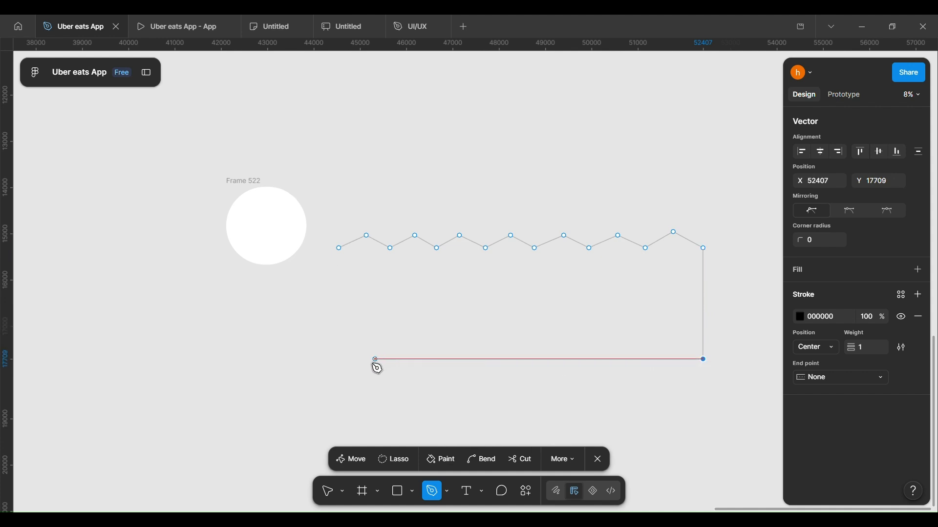
{"action": "left_click", "coordinate": [339, 356]}
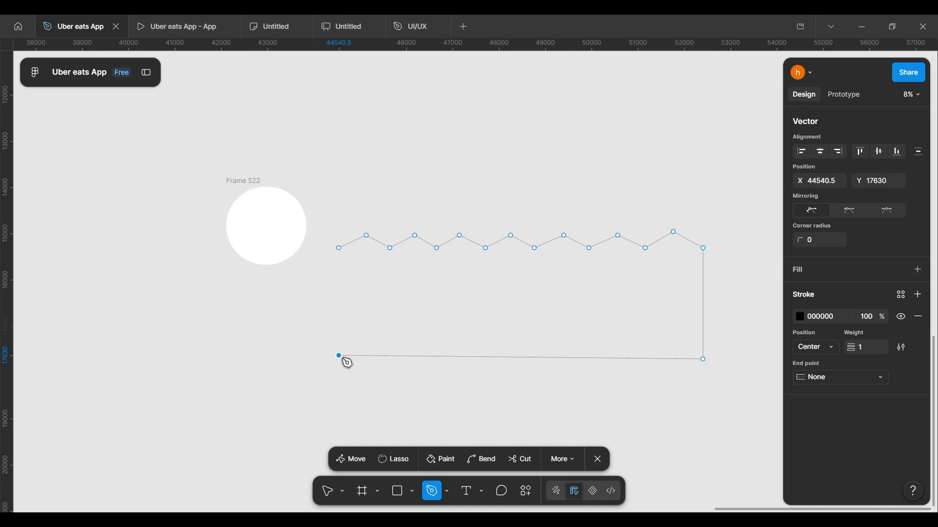
{"action": "left_click", "coordinate": [339, 249]}
{"action": "scroll", "coordinate": [346, 254], "scroll_direction": "up", "scroll_amount": 6}
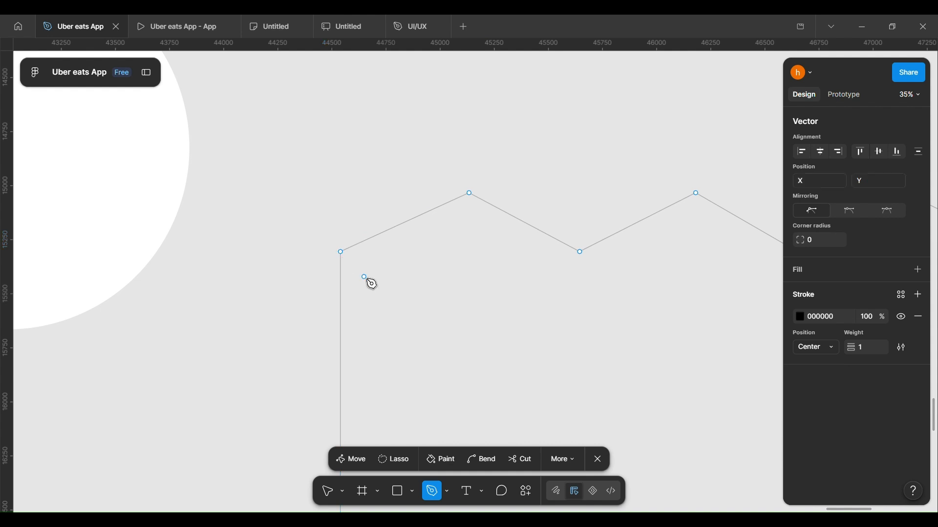
{"action": "scroll", "coordinate": [367, 281], "scroll_direction": "up", "scroll_amount": 3}
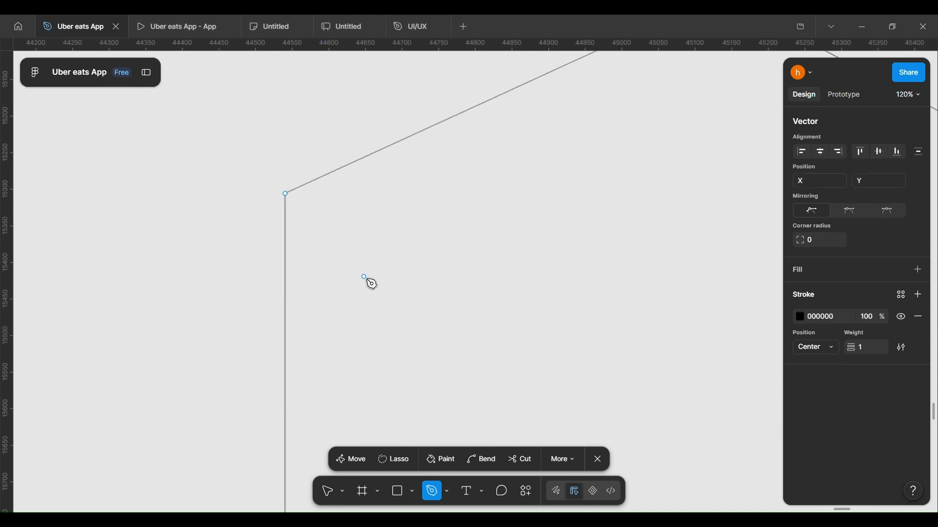
{"action": "left_click", "coordinate": [324, 491]}
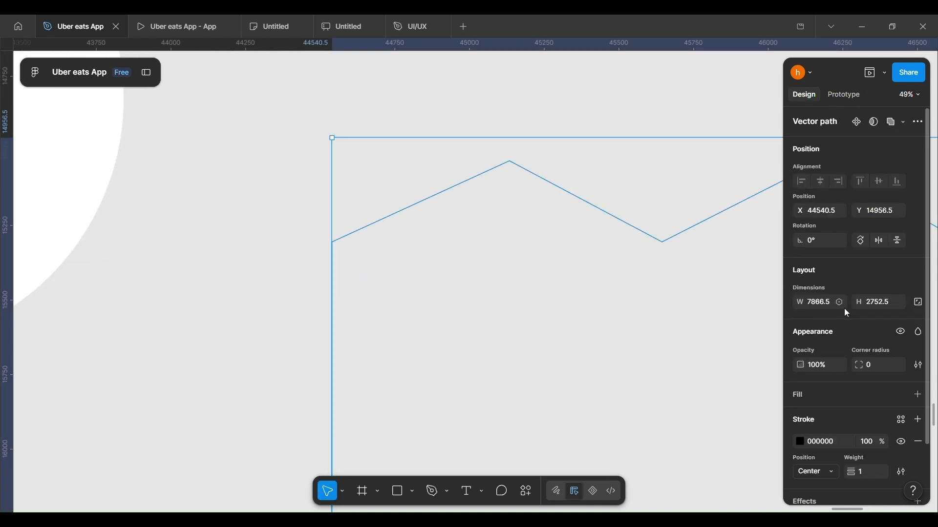
Add a fill to the zigzag shape and make it a linear gradient.
{"action": "left_click", "coordinate": [817, 390]}
{"action": "scroll", "coordinate": [498, 307], "scroll_direction": "down", "scroll_amount": 5}
{"action": "scroll", "coordinate": [500, 310], "scroll_direction": "right", "scroll_amount": 3}
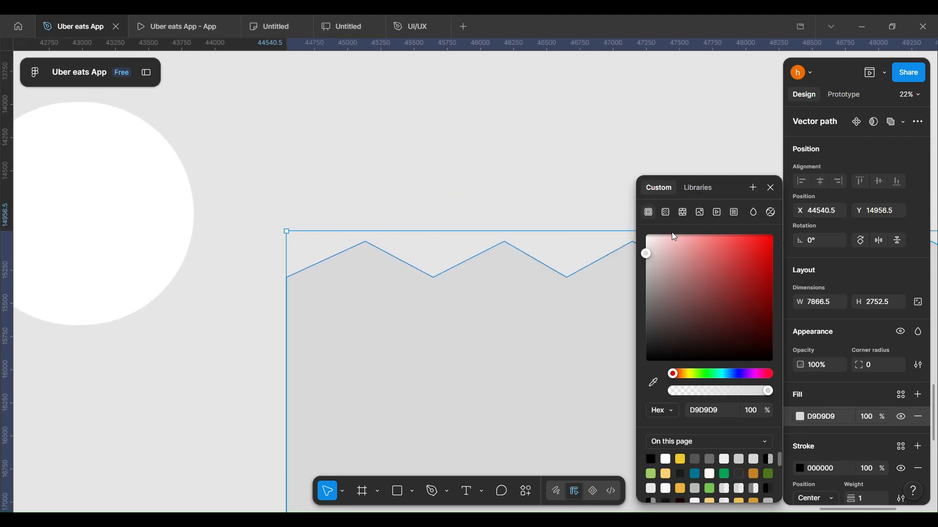
{"action": "mouse_move", "coordinate": [646, 241]}
{"action": "left_mouse_down"}
{"action": "mouse_move", "coordinate": [655, 247]}
{"action": "mouse_move", "coordinate": [650, 240]}
{"action": "left_mouse_up"}
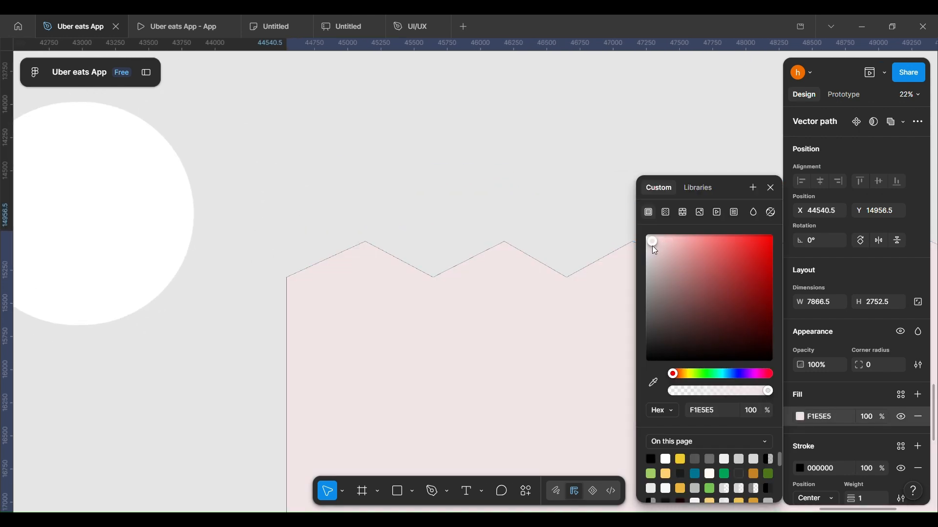
{"action": "left_click", "coordinate": [665, 214]}
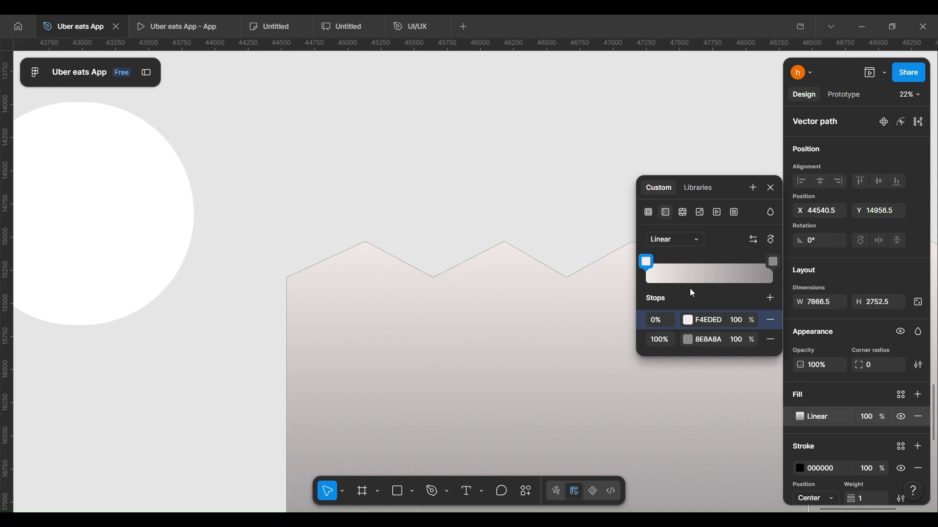
Set the gradient's 0% stop to the bright green 2EE82A.
{"action": "left_click", "coordinate": [647, 262]}
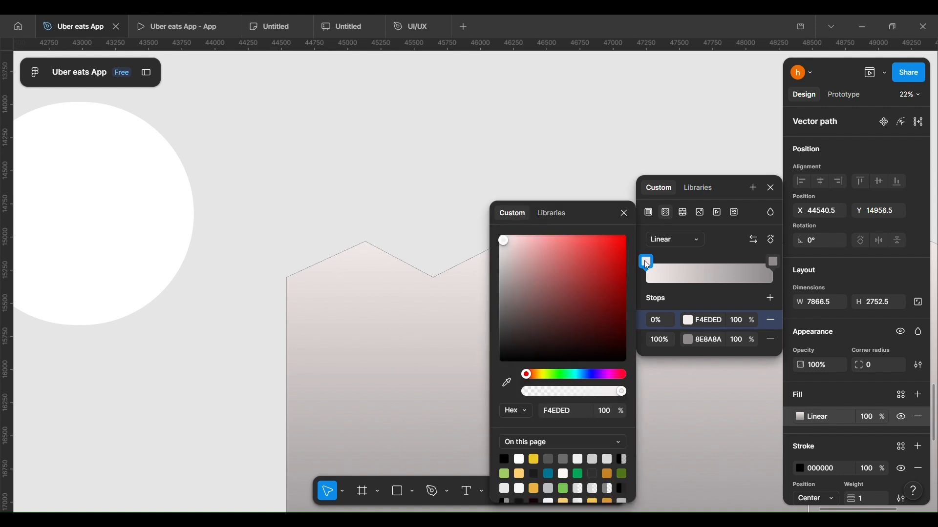
{"action": "left_click", "coordinate": [558, 374]}
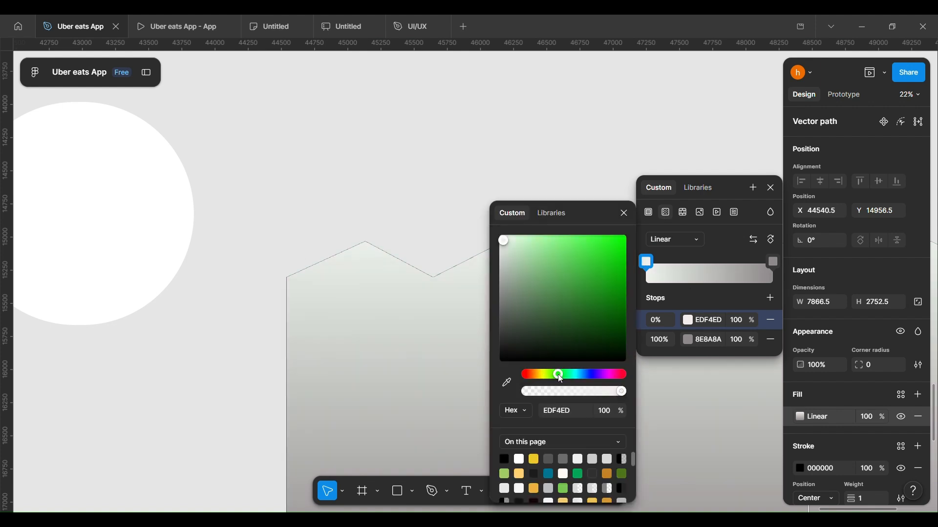
{"action": "left_click", "coordinate": [603, 246]}
Set the gradient's 100% stop to the turquoise 5CFFDC.
{"action": "left_click", "coordinate": [774, 263]}
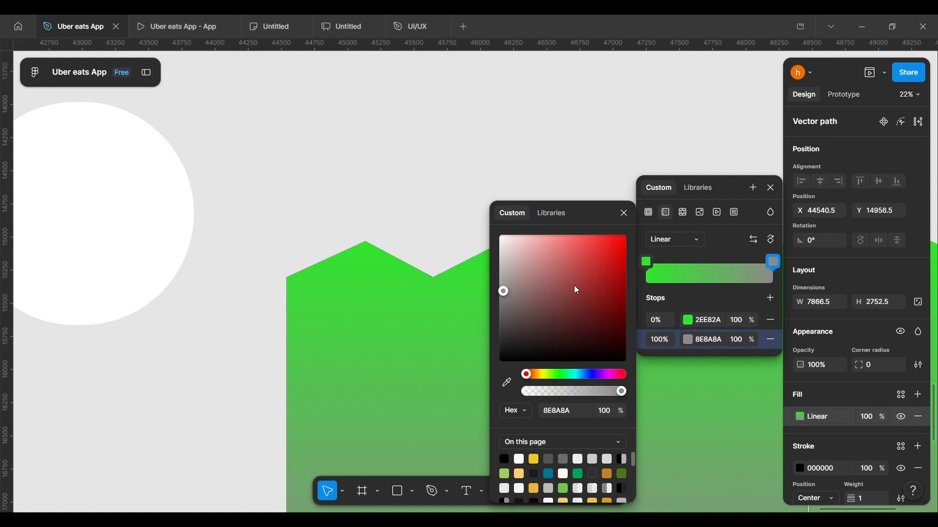
{"action": "left_click", "coordinate": [562, 376]}
{"action": "left_click_drag", "start_coordinate": [565, 374], "coordinate": [571, 375]}
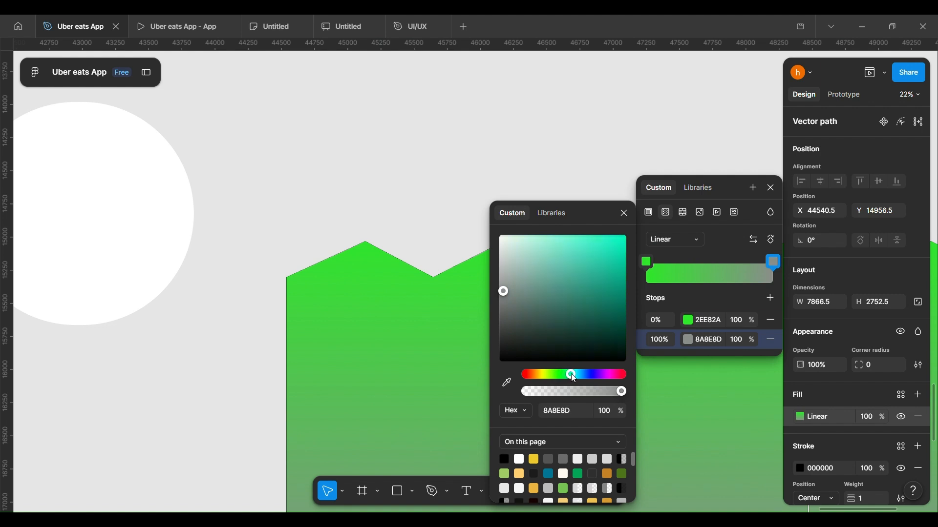
{"action": "scroll", "coordinate": [287, 319], "scroll_direction": "down", "scroll_amount": 3}
{"action": "left_click_drag", "start_coordinate": [565, 268], "coordinate": [581, 238]}
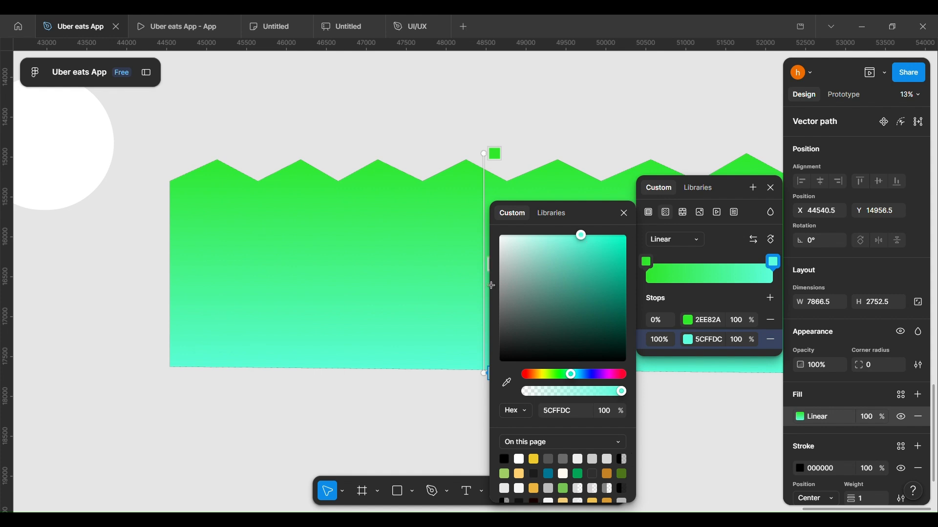
Shorten the gradient by moving its turquoise end point up inside the shape, straight below the green start point.
{"action": "scroll", "coordinate": [431, 341], "scroll_direction": "right", "scroll_amount": 5}
{"action": "scroll", "coordinate": [431, 341], "scroll_direction": "down", "scroll_amount": 2}
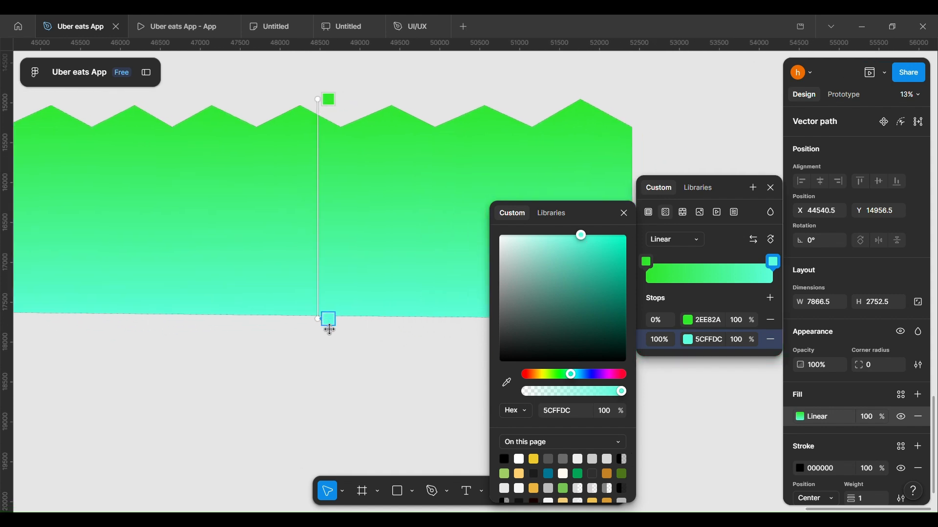
{"action": "left_click_drag", "start_coordinate": [329, 330], "coordinate": [325, 256]}
{"action": "scroll", "coordinate": [325, 257], "scroll_direction": "down", "scroll_amount": 3}
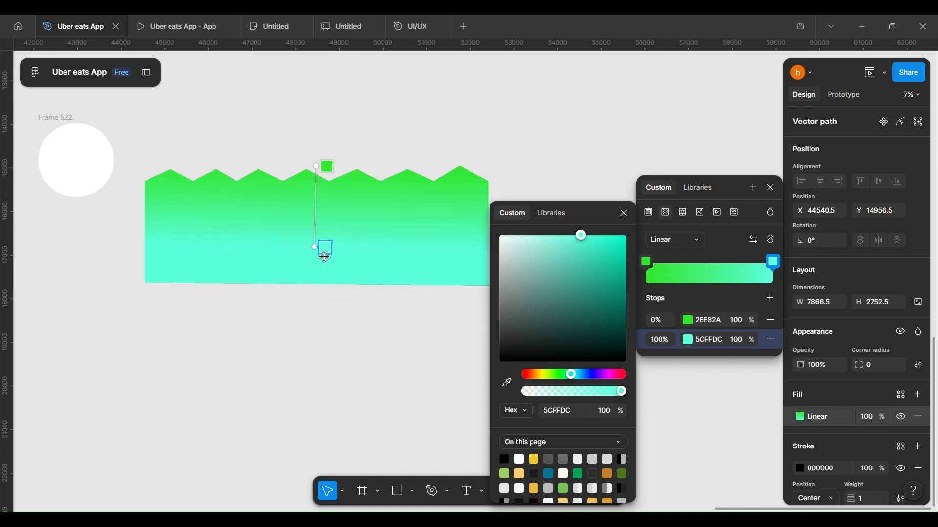
{"action": "scroll", "coordinate": [325, 257], "scroll_direction": "left", "scroll_amount": 1}
{"action": "scroll", "coordinate": [325, 257], "scroll_direction": "up", "scroll_amount": 1}
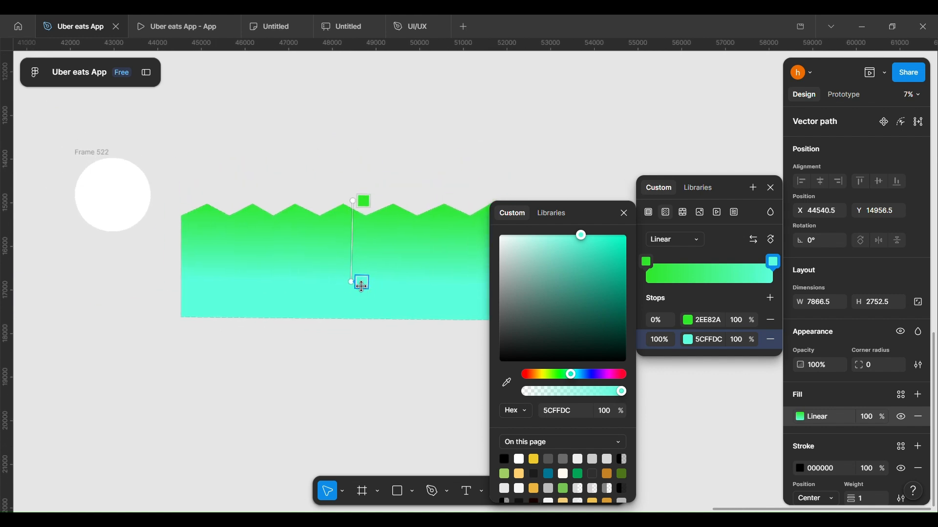
{"action": "mouse_move", "coordinate": [361, 286]}
{"action": "left_mouse_down"}
{"action": "mouse_move", "coordinate": [362, 251]}
{"action": "mouse_move", "coordinate": [362, 281]}
{"action": "left_mouse_up"}
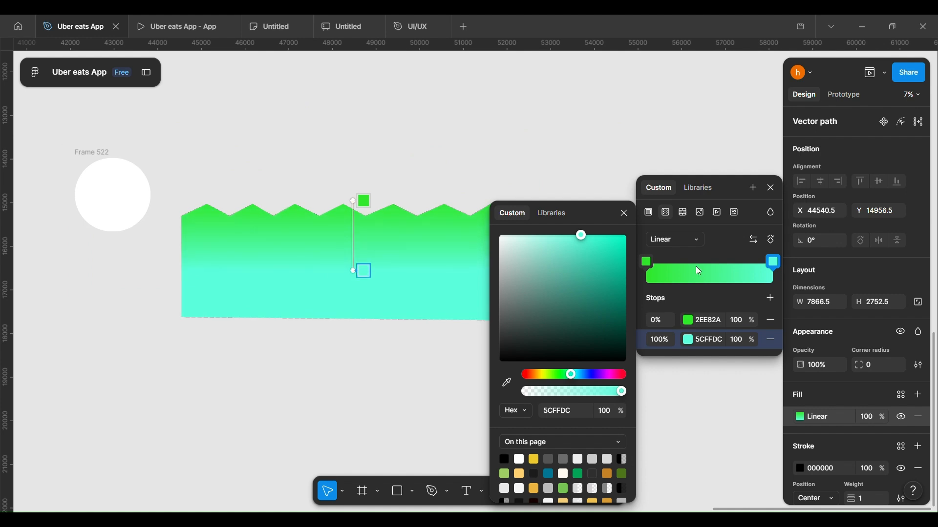
Move the gradient's green start point slightly down into the zigzag shape, and deselect the shape.
{"action": "scroll", "coordinate": [354, 244], "scroll_direction": "up", "scroll_amount": 3}
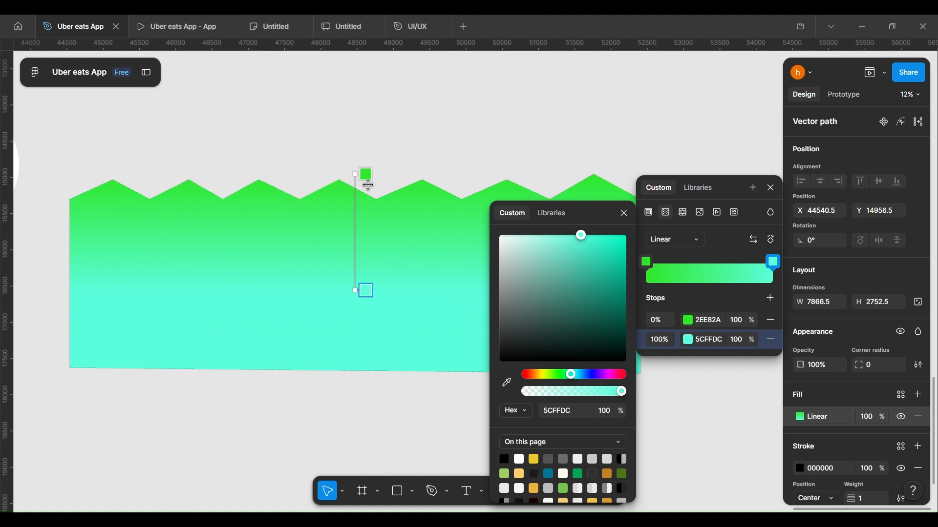
{"action": "left_click_drag", "start_coordinate": [368, 185], "coordinate": [367, 204]}
{"action": "scroll", "coordinate": [367, 205], "scroll_direction": "down", "scroll_amount": 3}
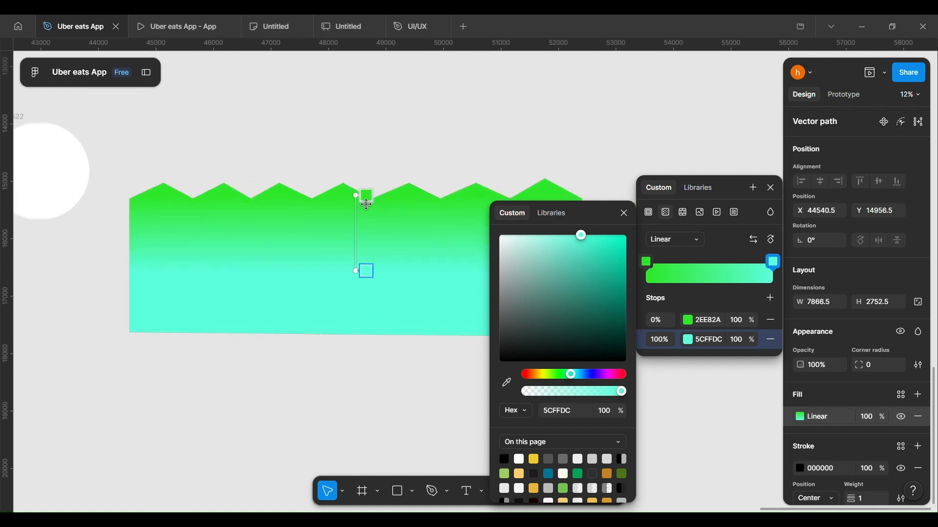
{"action": "key", "text": "Escape"}
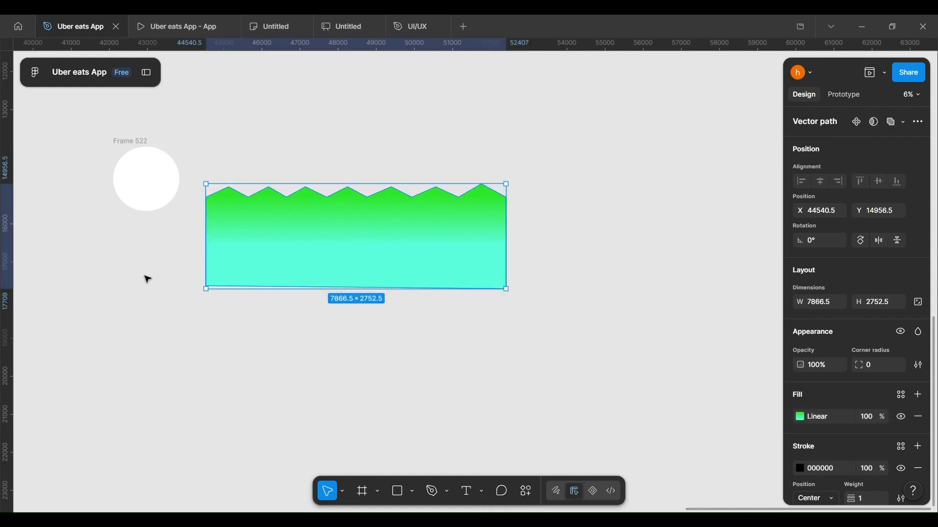
{"action": "key", "text": "Escape"}
Bend every peak and valley point between the two end corners of the zigzag edge into smooth curves, forming a wave.
{"action": "scroll", "coordinate": [268, 241], "scroll_direction": "up", "scroll_amount": 3}
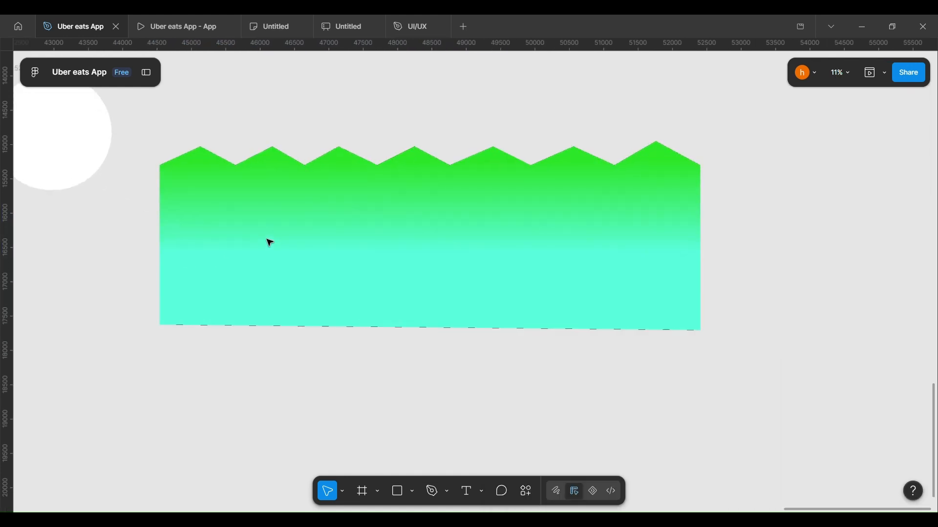
{"action": "left_click", "coordinate": [205, 222]}
{"action": "double_click", "coordinate": [207, 224]}
{"action": "scroll", "coordinate": [205, 220], "scroll_direction": "up", "scroll_amount": 2}
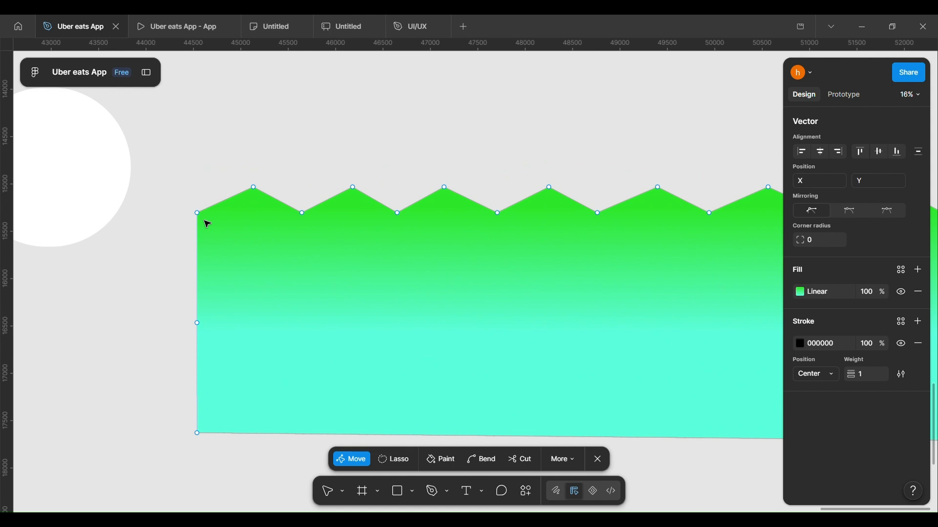
{"action": "left_click", "coordinate": [471, 465]}
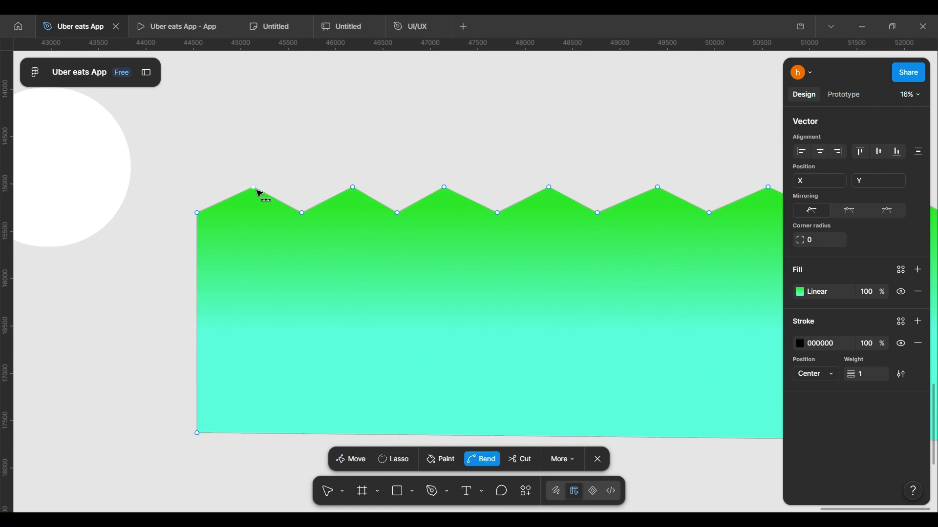
{"action": "left_click_drag", "start_coordinate": [254, 189], "coordinate": [276, 188]}
{"action": "left_click", "coordinate": [304, 215]}
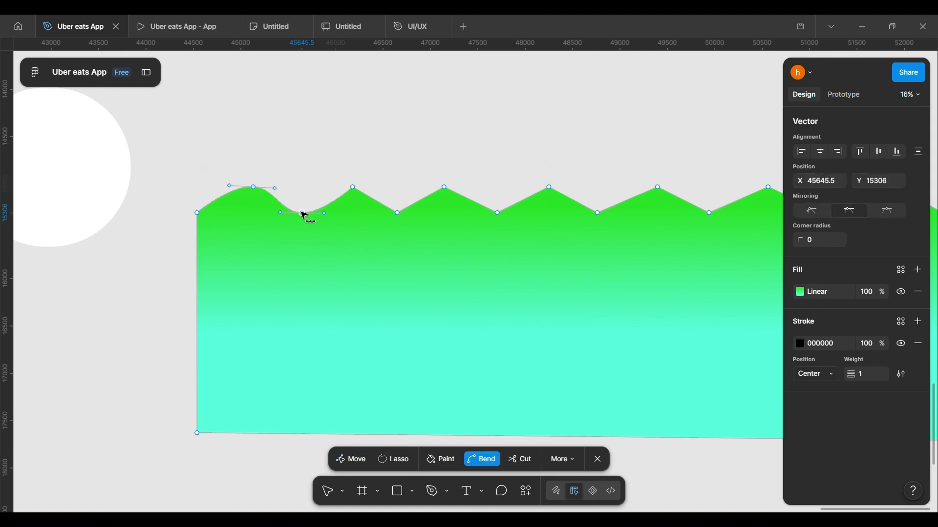
{"action": "left_click", "coordinate": [354, 189]}
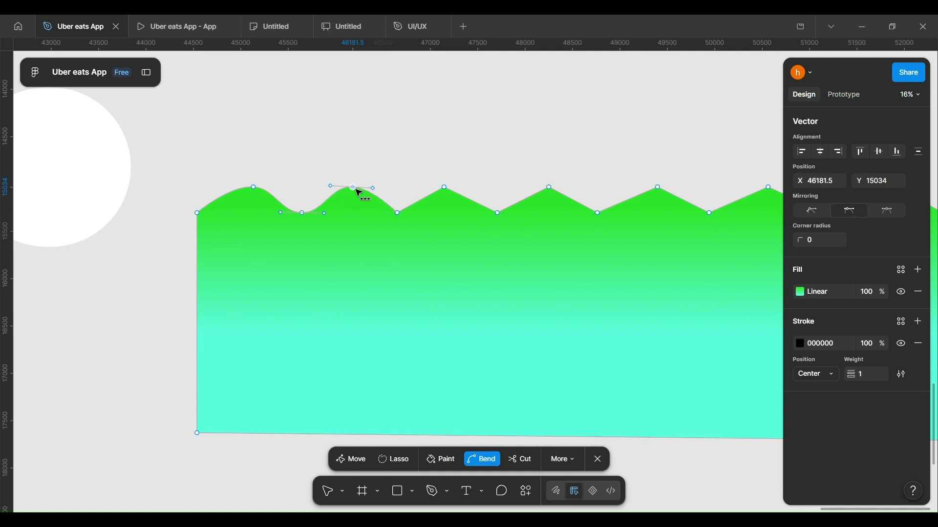
{"action": "left_click", "coordinate": [398, 214]}
{"action": "left_click", "coordinate": [451, 190]}
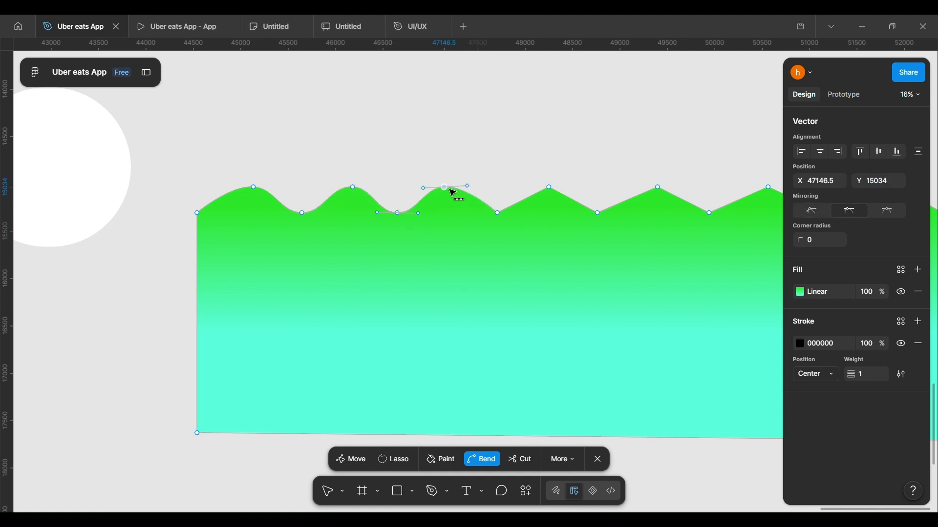
{"action": "left_click", "coordinate": [498, 214]}
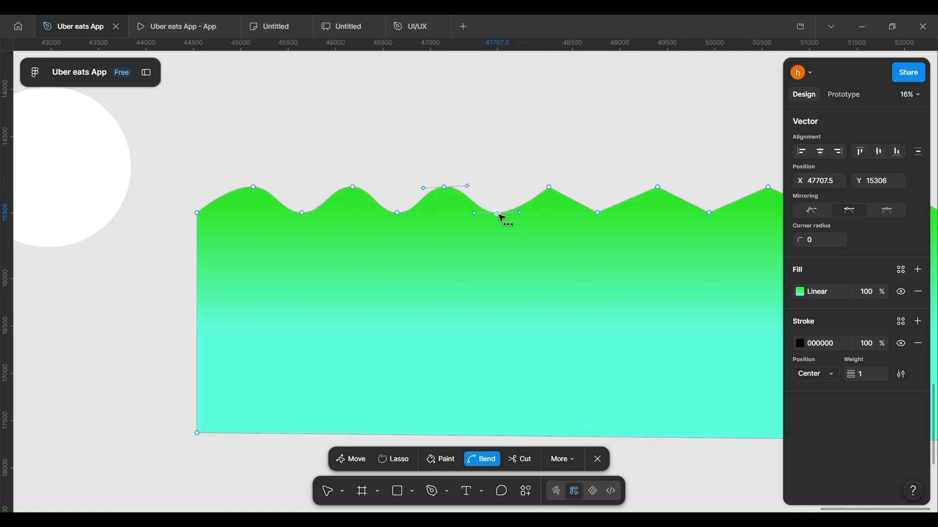
{"action": "left_click", "coordinate": [552, 191]}
{"action": "left_click", "coordinate": [601, 216]}
{"action": "scroll", "coordinate": [603, 217], "scroll_direction": "right", "scroll_amount": 2}
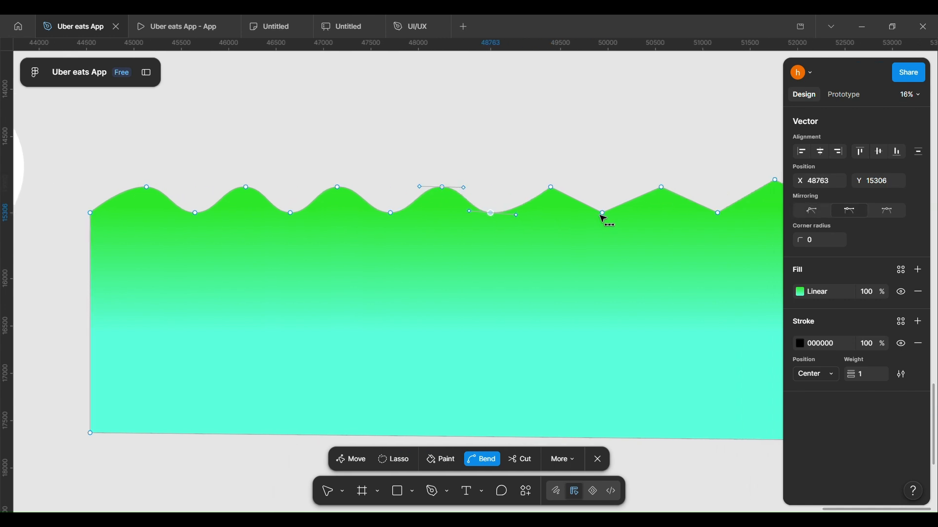
{"action": "left_click", "coordinate": [556, 192]}
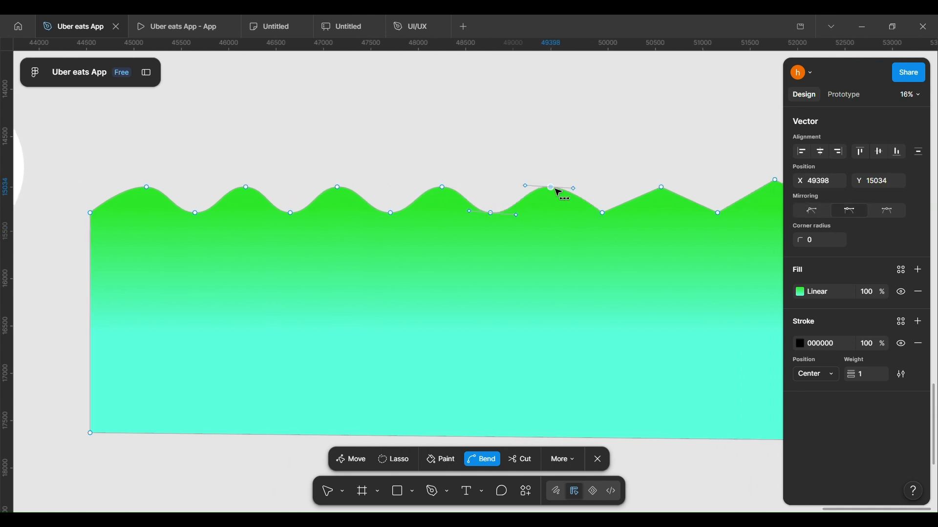
{"action": "left_click", "coordinate": [607, 217]}
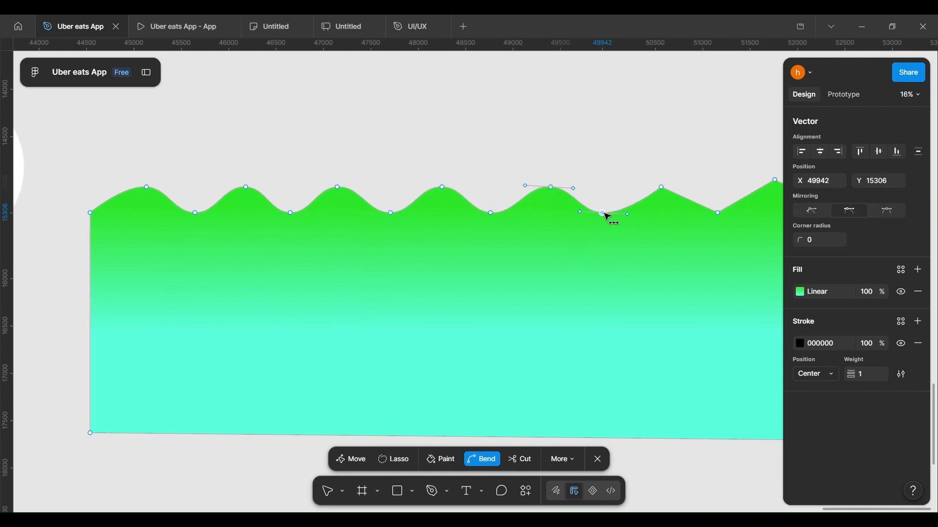
{"action": "left_click", "coordinate": [668, 197]}
{"action": "scroll", "coordinate": [668, 196], "scroll_direction": "right", "scroll_amount": 2}
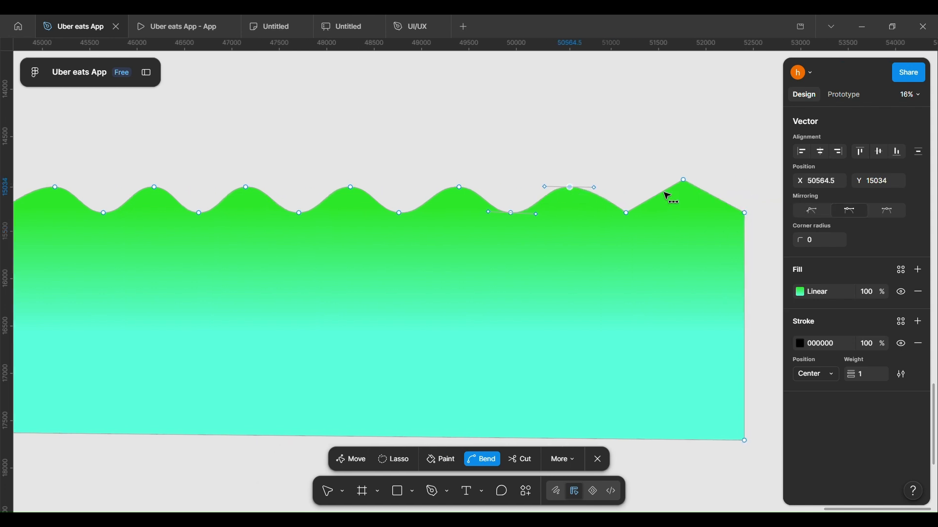
{"action": "left_click", "coordinate": [629, 215]}
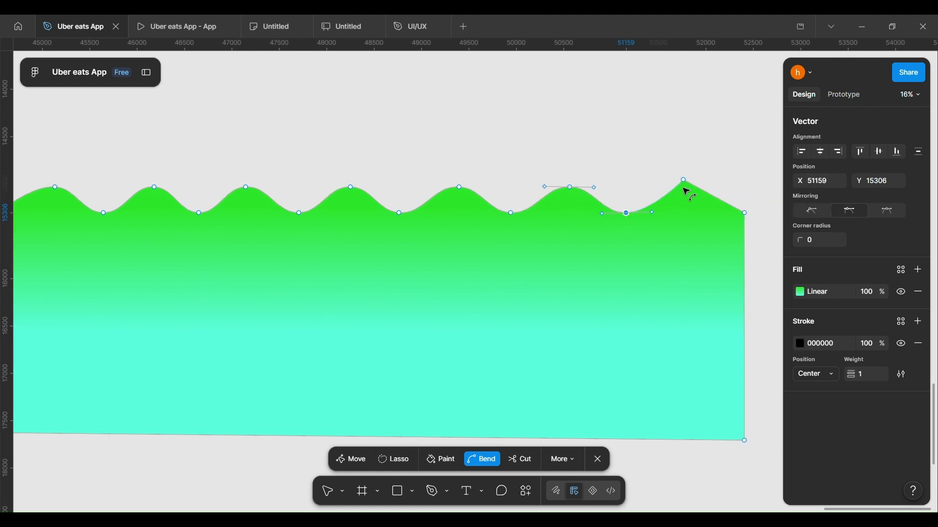
{"action": "left_click", "coordinate": [689, 188]}
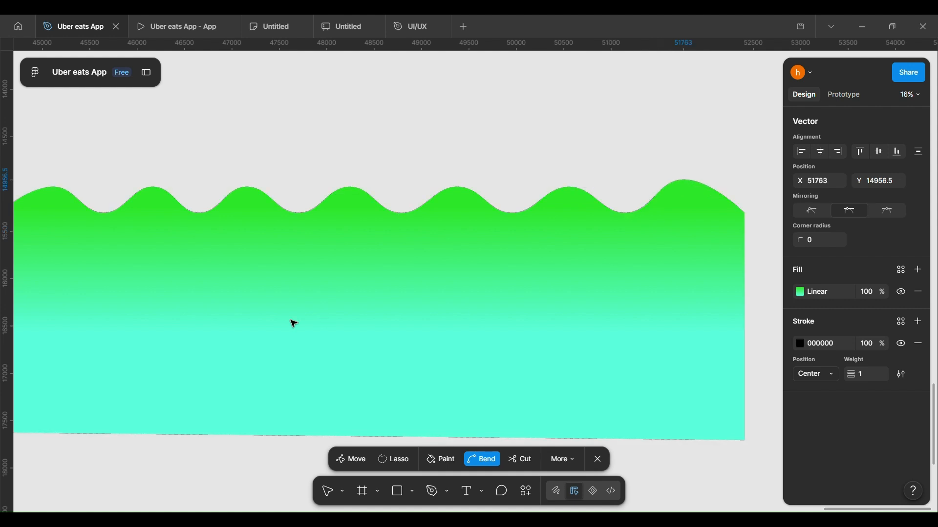
Finish editing the wave's points and duplicate the shape, offsetting the copy up and to the right.
{"action": "key", "text": "ctrl+minus"}
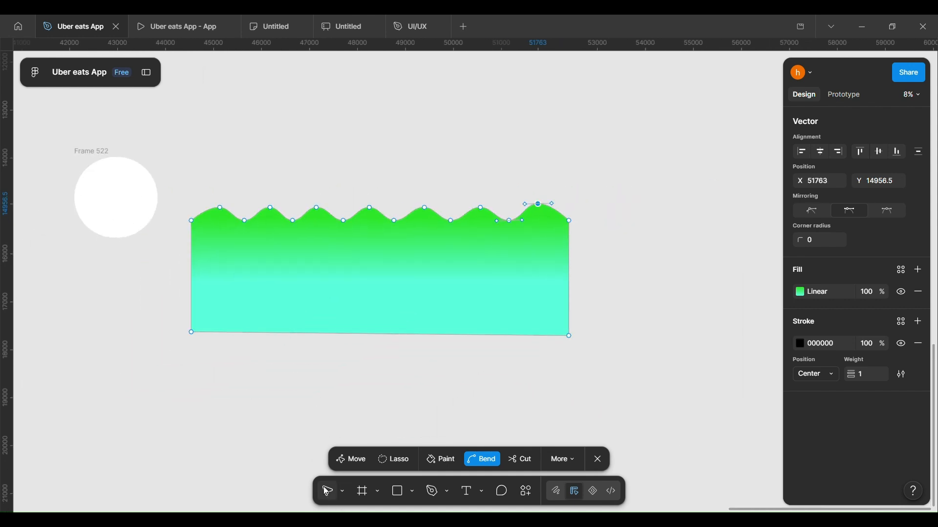
{"action": "left_click", "coordinate": [327, 492]}
{"action": "mouse_move", "coordinate": [397, 296]}
{"action": "left_mouse_down"}
{"action": "mouse_move", "coordinate": [423, 248]}
{"action": "mouse_move", "coordinate": [441, 272]}
{"action": "left_mouse_up"}
Change the original wave's fill, the one behind the copy, to the solid dark green 014400.
{"action": "left_click", "coordinate": [217, 267]}
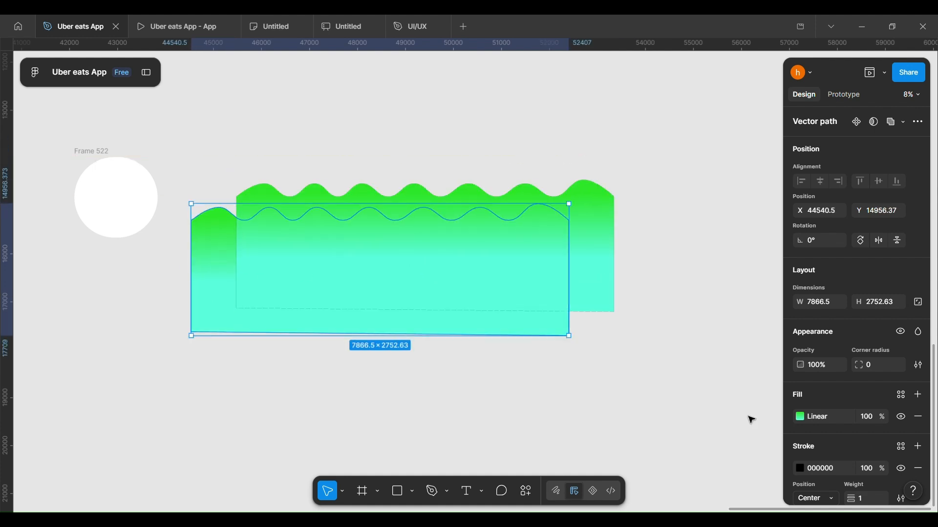
{"action": "left_click", "coordinate": [801, 418]}
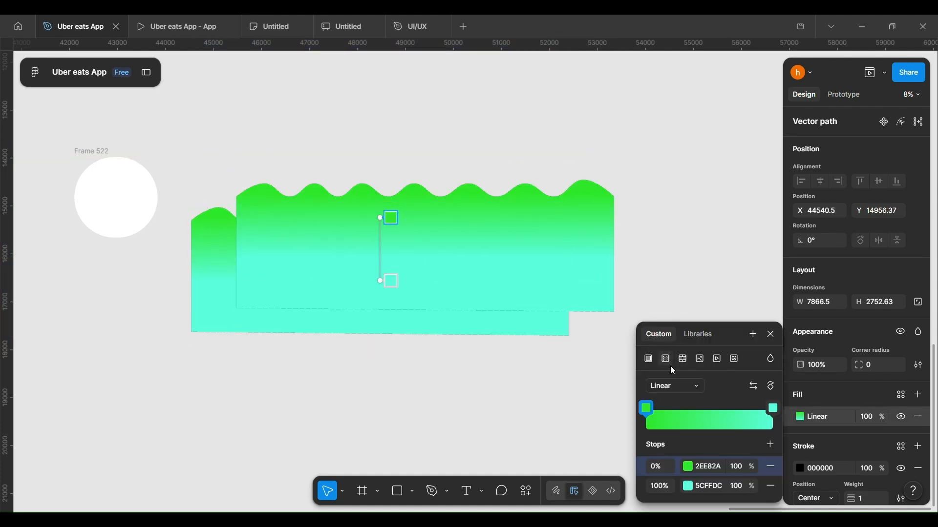
{"action": "left_click", "coordinate": [648, 359]}
{"action": "left_click_drag", "start_coordinate": [647, 356], "coordinate": [620, 349]}
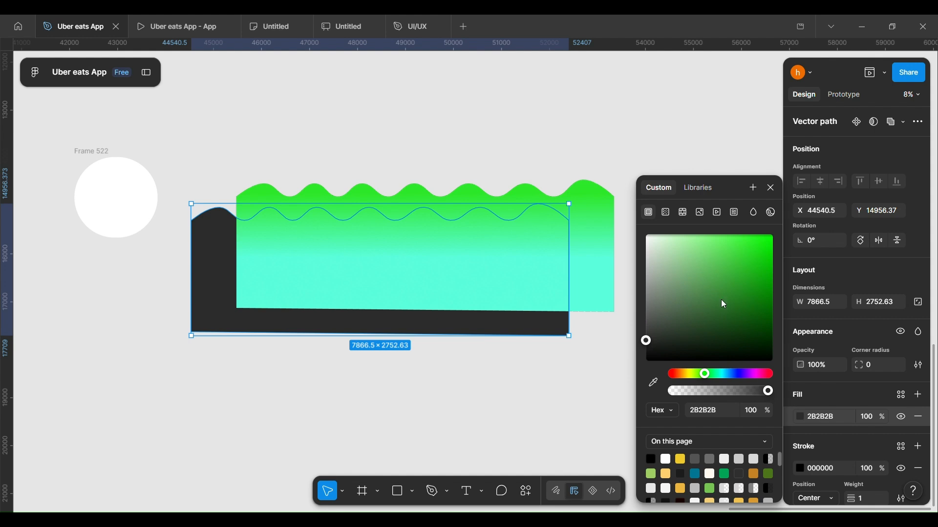
{"action": "left_click_drag", "start_coordinate": [721, 300], "coordinate": [777, 332]}
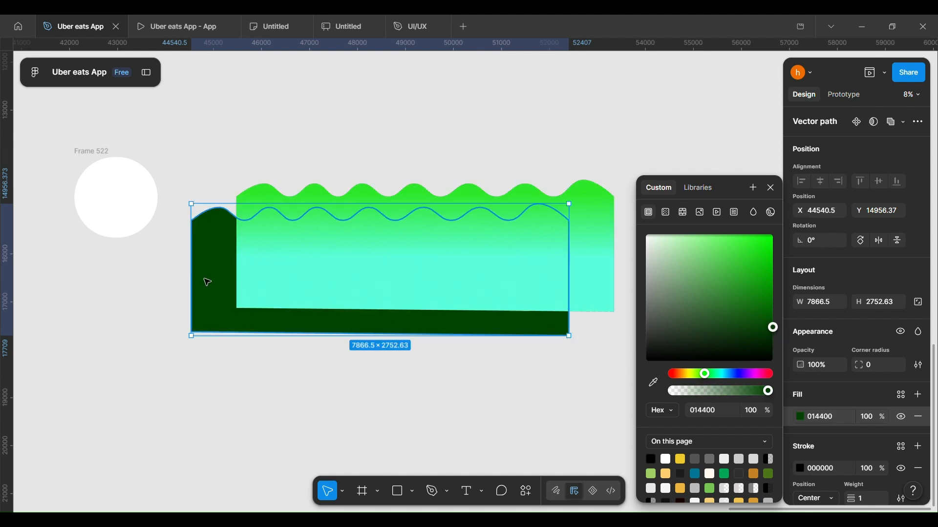
Move the dark green wave into the circular Frame 522 so its far right end shows inside the circle.
{"action": "left_click_drag", "start_coordinate": [219, 281], "coordinate": [178, 289]}
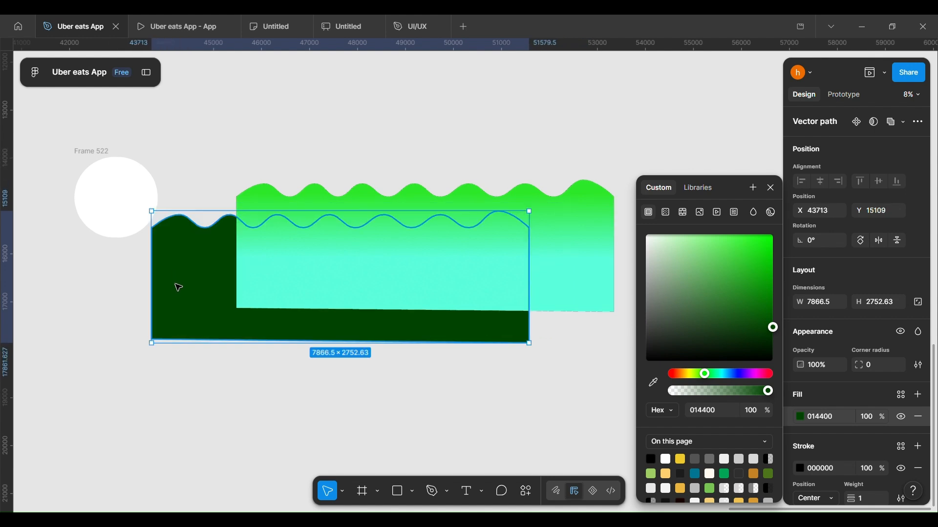
{"action": "scroll", "coordinate": [177, 288], "scroll_direction": "left", "scroll_amount": 3}
{"action": "scroll", "coordinate": [176, 288], "scroll_direction": "down", "scroll_amount": 2}
{"action": "scroll", "coordinate": [177, 288], "scroll_direction": "up", "scroll_amount": 3}
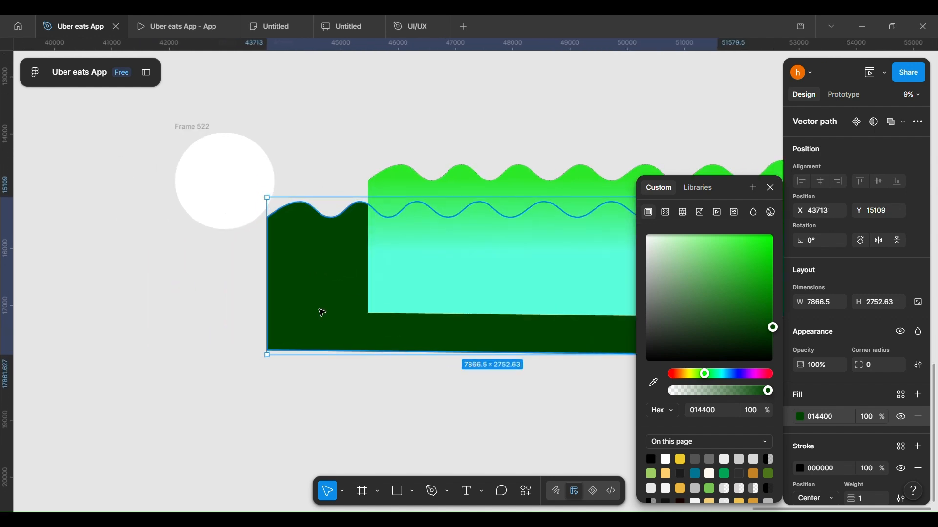
{"action": "left_click_drag", "start_coordinate": [322, 313], "coordinate": [400, 236]}
Nudge the dark green wave down inside Frame 522 to Y 970.
{"action": "key", "text": "shift+Down"}
{"action": "key", "text": "shift+Down"}
{"action": "key", "text": "shift+Down"}
{"action": "key", "text": "shift+Down"}
{"action": "key", "text": "shift+Down"}
{"action": "key", "text": "shift+Down"}
{"action": "key", "text": "shift+Down"}
{"action": "key", "text": "shift+Down"}
{"action": "key", "text": "shift+Down"}
{"action": "key", "text": "shift+Down"}
{"action": "key", "text": "shift+Down"}
{"action": "key", "text": "shift+Down"}
{"action": "key", "text": "shift+Down"}
{"action": "key", "text": "shift+Down"}
{"action": "key", "text": "shift+Down"}
{"action": "key", "text": "shift+Down"}
{"action": "key", "text": "shift+Down"}
{"action": "key", "text": "shift+Down"}
{"action": "key", "text": "shift+Down"}
{"action": "key", "text": "shift+Down"}
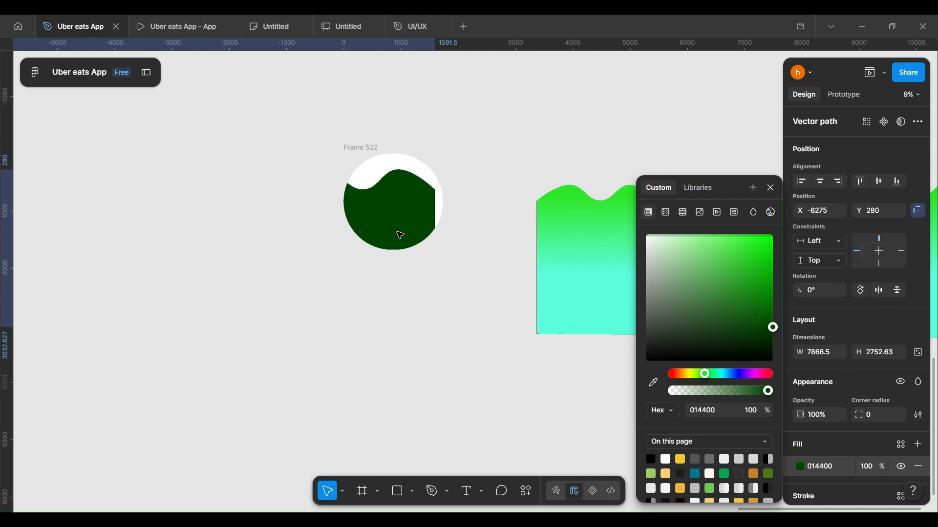
{"action": "key", "text": "shift+Down"}
{"action": "key", "text": "shift+Down"}
{"action": "key", "text": "shift+Down"}
{"action": "key", "text": "shift+Down"}
{"action": "key", "text": "shift+Down"}
{"action": "key", "text": "shift+Down"}
{"action": "key", "text": "shift+Down"}
{"action": "key", "text": "shift+Down"}
{"action": "key", "text": "shift+Down"}
{"action": "key", "text": "shift+Down"}
{"action": "key", "text": "shift+Down"}
{"action": "key", "text": "shift+Down"}
{"action": "key", "text": "shift+Down"}
{"action": "key", "text": "shift+Down"}
{"action": "key", "text": "shift+Down"}
{"action": "key", "text": "shift+Down"}
{"action": "key", "text": "shift+Down"}
{"action": "key", "text": "shift+Down"}
{"action": "key", "text": "shift+Down"}
{"action": "key", "text": "shift+Down"}
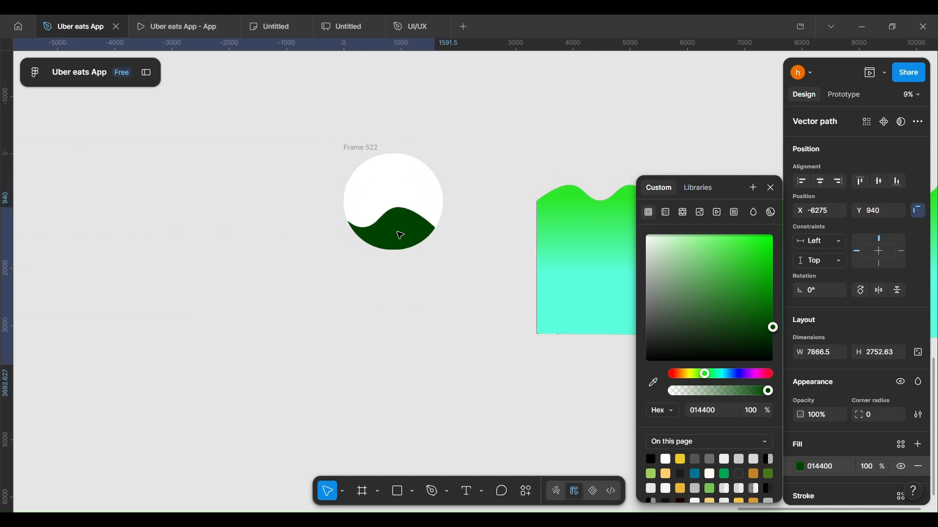
{"action": "key", "text": "shift+Down"}
{"action": "key", "text": "shift+Down"}
{"action": "key", "text": "shift+Down"}
Nudge the dark green wave right to about X -6025 and down to Y 1200 inside the circle.
{"action": "key", "text": "shift+Right"}
{"action": "key", "text": "shift+Right"}
{"action": "key", "text": "shift+Right"}
{"action": "key", "text": "shift+Right"}
{"action": "key", "text": "shift+Right"}
{"action": "key", "text": "shift+Right"}
{"action": "key", "text": "shift+Right"}
{"action": "key", "text": "shift+Right"}
{"action": "key", "text": "shift+Right"}
{"action": "key", "text": "shift+Right"}
{"action": "key", "text": "shift+Right"}
{"action": "key", "text": "shift+Right"}
{"action": "key", "text": "shift+Right"}
{"action": "key", "text": "shift+Right"}
{"action": "key", "text": "shift+Right"}
{"action": "key", "text": "shift+Right"}
{"action": "key", "text": "shift+Right"}
{"action": "key", "text": "shift+Right"}
{"action": "key", "text": "shift+Right"}
{"action": "key", "text": "shift+Right"}
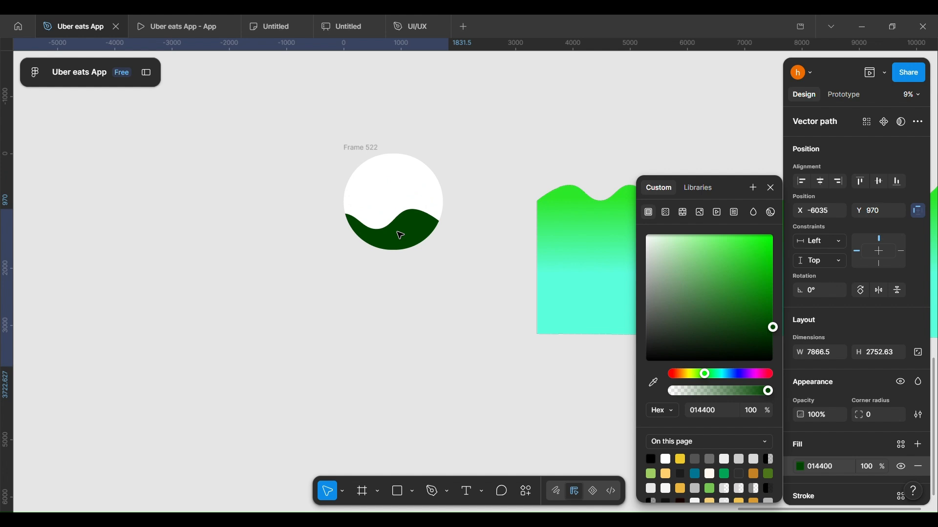
{"action": "key", "text": "shift+Down"}
{"action": "key", "text": "shift+Down"}
{"action": "key", "text": "shift+Down"}
{"action": "key", "text": "shift+Down"}
{"action": "key", "text": "shift+Down"}
{"action": "key", "text": "shift+Down"}
{"action": "key", "text": "shift+Down"}
{"action": "key", "text": "shift+Down"}
{"action": "key", "text": "shift+Down"}
{"action": "key", "text": "shift+Down"}
{"action": "key", "text": "shift+Down"}
{"action": "key", "text": "shift+Down"}
{"action": "key", "text": "shift+Down"}
{"action": "key", "text": "shift+Down"}
{"action": "key", "text": "shift+Down"}
{"action": "key", "text": "shift+Down"}
{"action": "key", "text": "shift+Down"}
{"action": "key", "text": "shift+Down"}
{"action": "key", "text": "shift+Down"}
{"action": "key", "text": "shift+Down"}
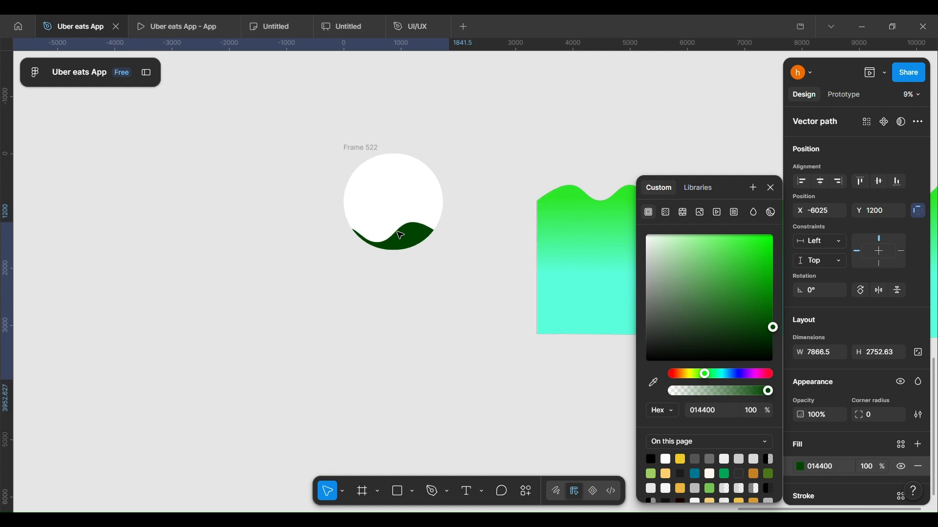
Nudge the dark green wave left inside the circle to about X -6265.
{"action": "key", "text": "shift+Left"}
{"action": "key", "text": "shift+Left"}
{"action": "key", "text": "shift+Left"}
{"action": "key", "text": "shift+Left"}
{"action": "key", "text": "shift+Left"}
{"action": "key", "text": "shift+Left"}
{"action": "key", "text": "shift+Left"}
{"action": "key", "text": "shift+Left"}
{"action": "key", "text": "shift+Left"}
{"action": "key", "text": "shift+Left"}
{"action": "key", "text": "shift+Left"}
{"action": "key", "text": "shift+Left"}
{"action": "key", "text": "shift+Left"}
{"action": "key", "text": "shift+Left"}
{"action": "key", "text": "shift+Left"}
{"action": "key", "text": "shift+Left"}
{"action": "key", "text": "shift+Left"}
{"action": "key", "text": "shift+Left"}
{"action": "key", "text": "shift+Left"}
{"action": "key", "text": "shift+Left"}
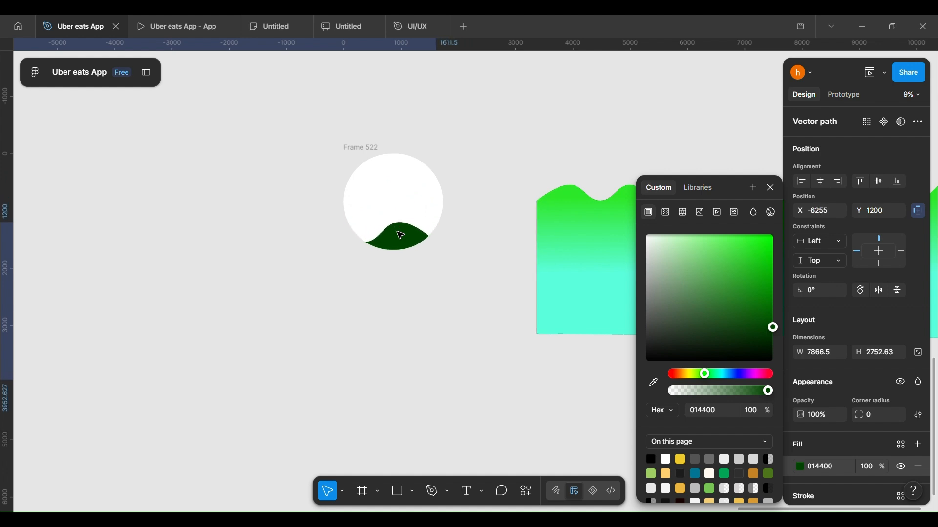
Flip the green-to-turquoise wave shape horizontally.
{"action": "scroll", "coordinate": [555, 306], "scroll_direction": "down", "scroll_amount": 3}
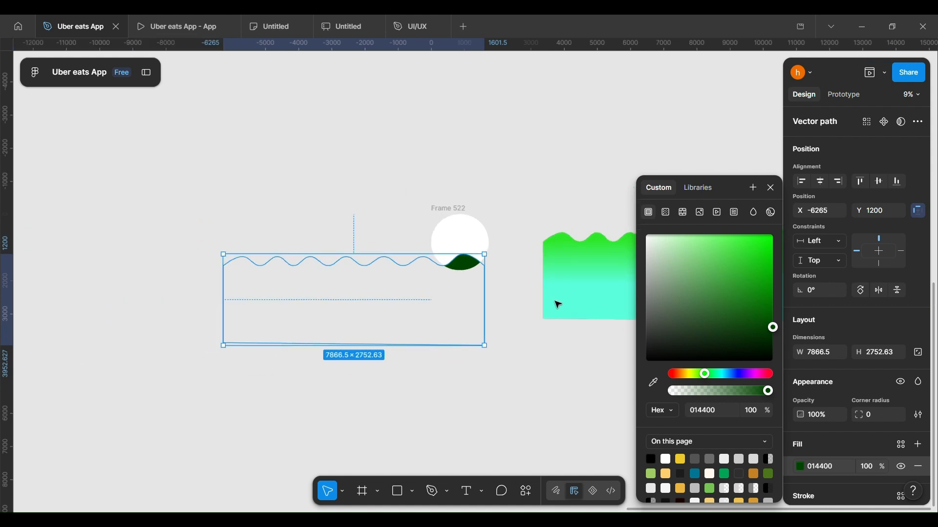
{"action": "scroll", "coordinate": [555, 304], "scroll_direction": "right", "scroll_amount": 5}
{"action": "left_click", "coordinate": [501, 275]}
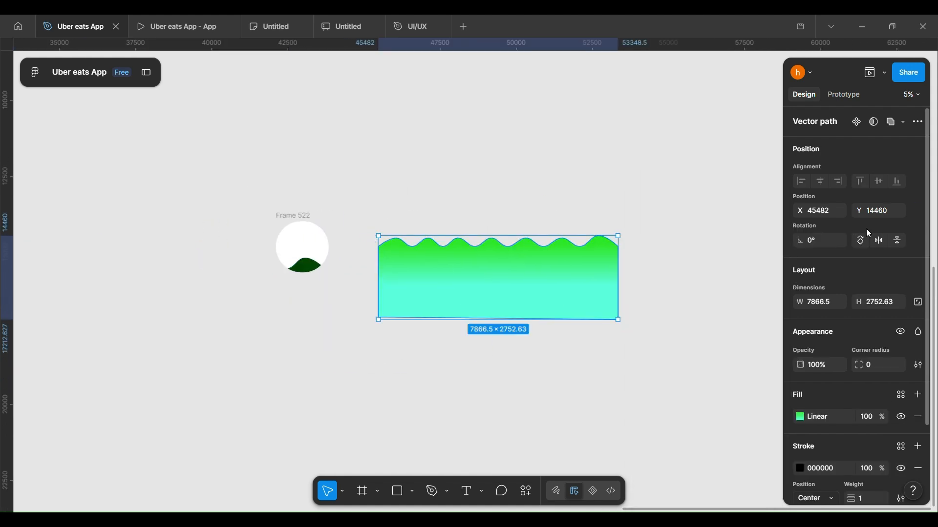
{"action": "left_click", "coordinate": [882, 239]}
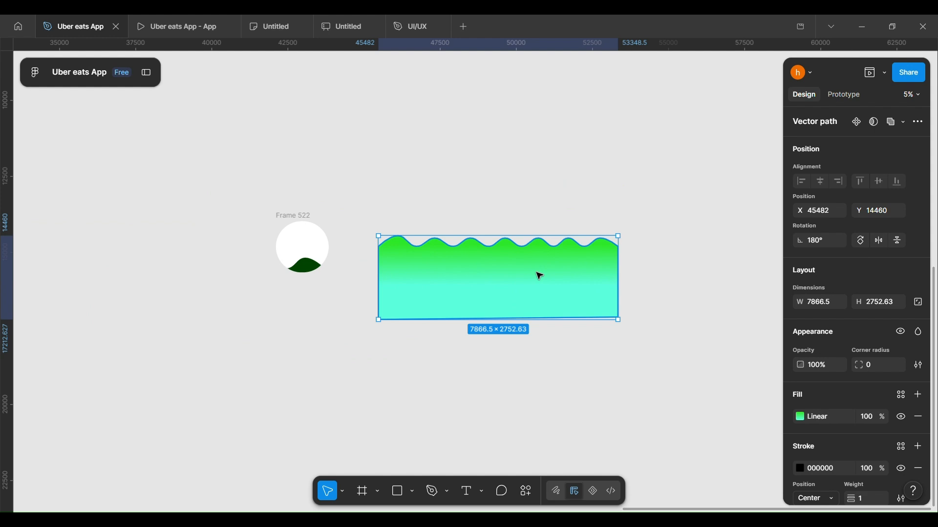
Place the gradient wave over the circle at X 35881, Y 13733, and nest its Vector 24 layer in Frame 522 above Vector 23.
{"action": "left_click_drag", "start_coordinate": [540, 276], "coordinate": [217, 309]}
{"action": "scroll", "coordinate": [306, 260], "scroll_direction": "up", "scroll_amount": 3}
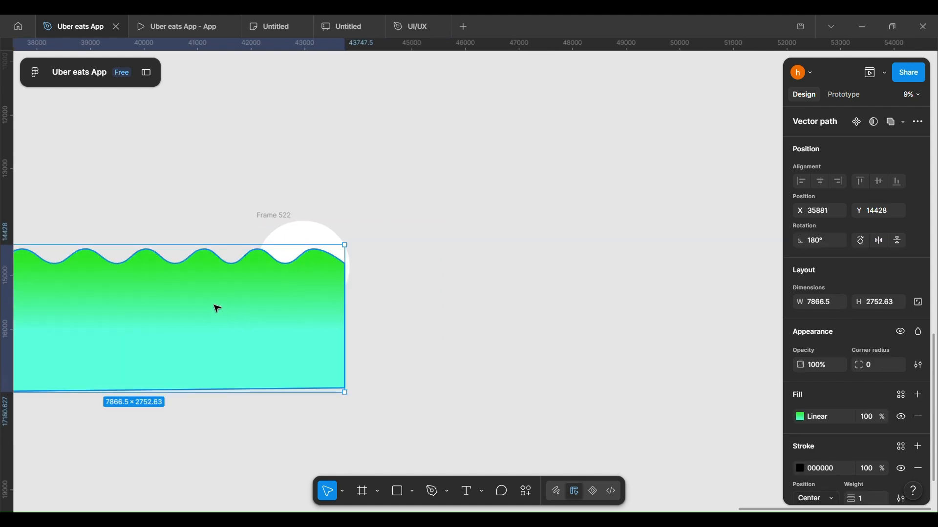
{"action": "left_click_drag", "start_coordinate": [303, 288], "coordinate": [298, 250]}
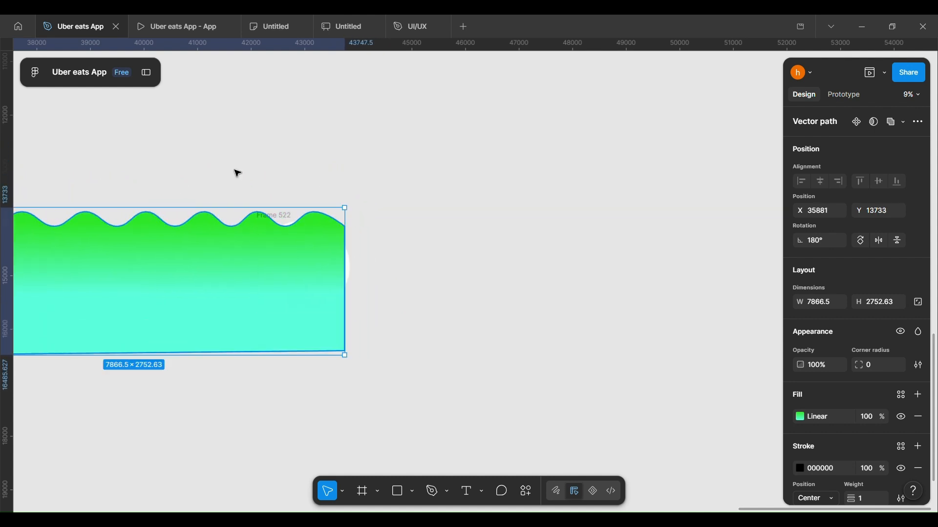
{"action": "left_click", "coordinate": [145, 73]}
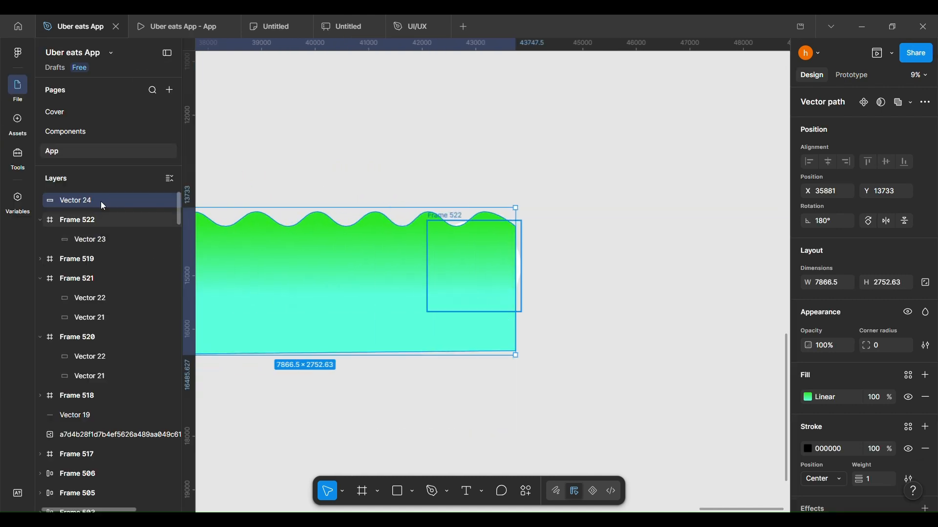
{"action": "left_click_drag", "start_coordinate": [99, 201], "coordinate": [100, 227]}
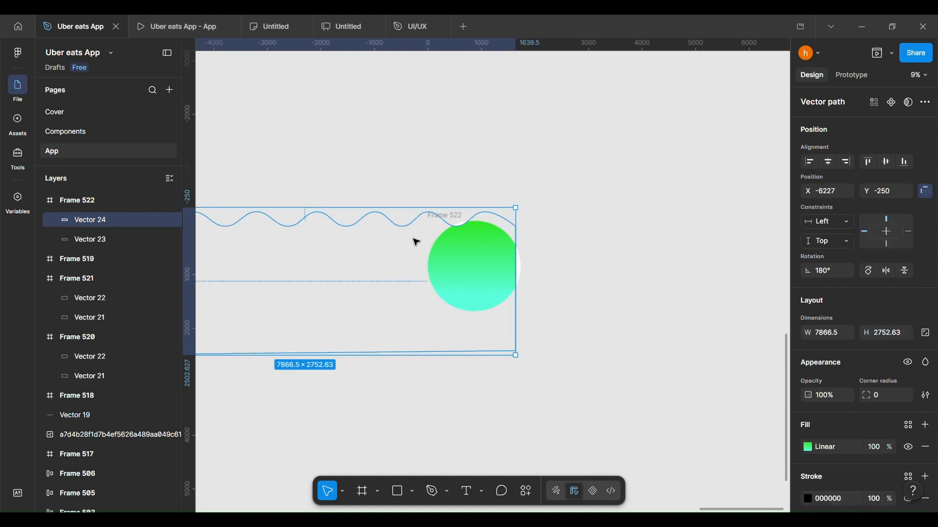
Move the gradient wave down inside the Frame 522 circle to about Y 1202.
{"action": "mouse_move", "coordinate": [487, 268]}
{"action": "left_mouse_down"}
{"action": "mouse_move", "coordinate": [486, 332]}
{"action": "mouse_move", "coordinate": [475, 306]}
{"action": "mouse_move", "coordinate": [487, 286]}
{"action": "left_mouse_up"}
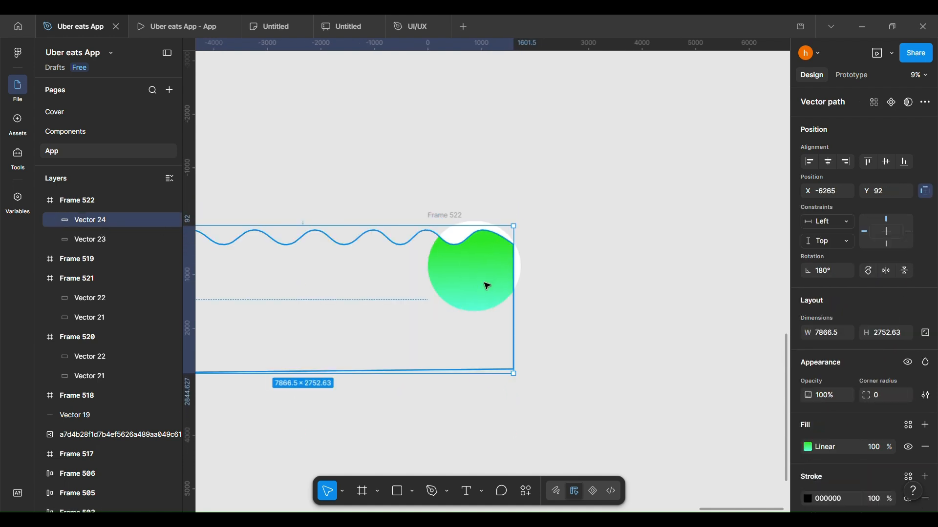
{"action": "key", "text": "shift+Down"}
{"action": "key", "text": "shift+Down"}
{"action": "key", "text": "shift+Down"}
{"action": "key", "text": "shift+Down"}
{"action": "key", "text": "shift+Down"}
{"action": "key", "text": "shift+Down"}
{"action": "key", "text": "shift+Down"}
{"action": "key", "text": "shift+Down"}
{"action": "key", "text": "shift+Down"}
{"action": "key", "text": "shift+Down"}
{"action": "key", "text": "shift+Down"}
{"action": "key", "text": "shift+Down"}
{"action": "key", "text": "shift+Down"}
{"action": "key", "text": "shift+Down"}
{"action": "key", "text": "shift+Down"}
{"action": "key", "text": "shift+Down"}
{"action": "key", "text": "shift+Down"}
{"action": "key", "text": "shift+Down"}
{"action": "key", "text": "shift+Down"}
{"action": "key", "text": "shift+Down"}
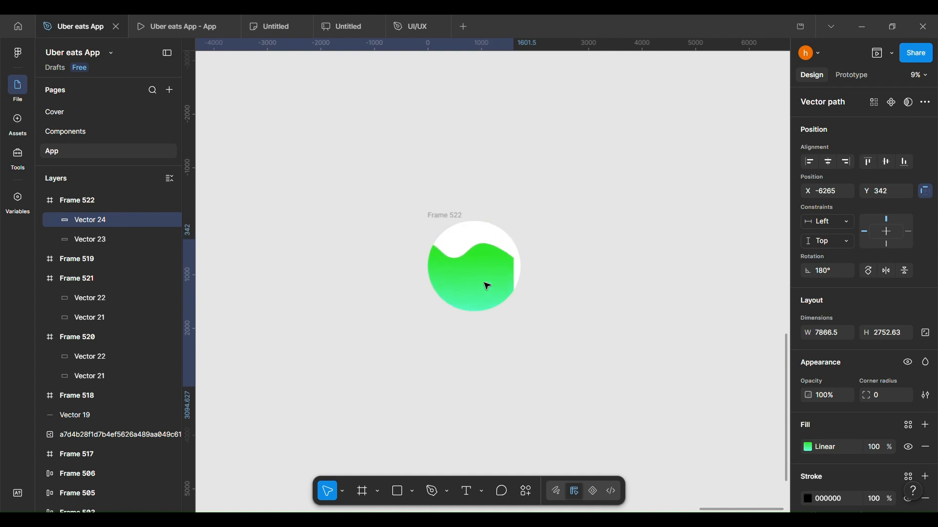
{"action": "key", "text": "shift+Down"}
{"action": "key", "text": "shift+Down"}
{"action": "key", "text": "shift+Down"}
{"action": "key", "text": "shift+Down"}
{"action": "key", "text": "shift+Down"}
{"action": "key", "text": "shift+Down"}
{"action": "key", "text": "shift+Down"}
{"action": "key", "text": "shift+Down"}
{"action": "key", "text": "shift+Down"}
{"action": "key", "text": "shift+Down"}
{"action": "key", "text": "shift+Down"}
{"action": "key", "text": "shift+Down"}
{"action": "key", "text": "shift+Down"}
{"action": "key", "text": "shift+Down"}
{"action": "key", "text": "shift+Down"}
{"action": "key", "text": "shift+Down"}
{"action": "key", "text": "shift+Down"}
{"action": "key", "text": "shift+Down"}
{"action": "key", "text": "shift+Down"}
{"action": "key", "text": "shift+Down"}
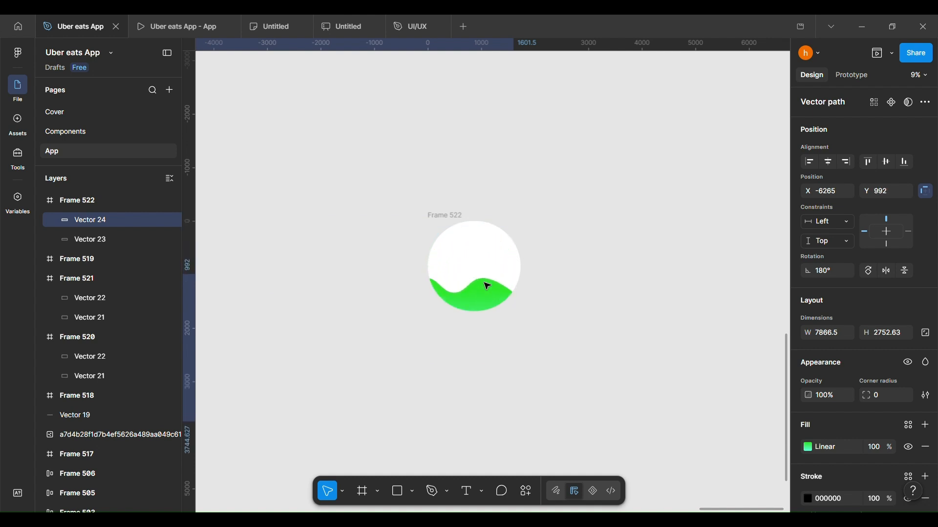
{"action": "key", "text": "shift+Down"}
{"action": "key", "text": "shift+Down"}
{"action": "key", "text": "shift+Down"}
{"action": "key", "text": "shift+Down"}
{"action": "key", "text": "shift+Down"}
{"action": "key", "text": "shift+Down"}
{"action": "key", "text": "shift+Down"}
{"action": "key", "text": "shift+Down"}
{"action": "key", "text": "shift+Down"}
{"action": "key", "text": "shift+Down"}
{"action": "key", "text": "shift+Down"}
{"action": "key", "text": "shift+Down"}
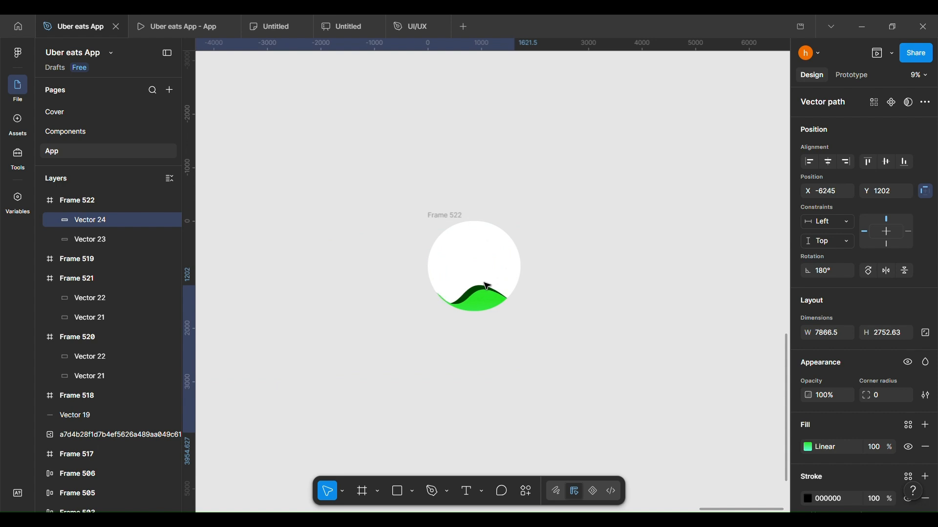
Nudge the gradient wave right inside the circle to about X -5925.
{"action": "key", "text": "shift+Right"}
{"action": "key", "text": "shift+Right"}
{"action": "key", "text": "shift+Right"}
{"action": "key", "text": "shift+Right"}
{"action": "key", "text": "shift+Right"}
{"action": "key", "text": "shift+Right"}
{"action": "key", "text": "shift+Right"}
{"action": "key", "text": "shift+Right"}
{"action": "key", "text": "shift+Right"}
{"action": "key", "text": "shift+Right"}
{"action": "key", "text": "shift+Right"}
{"action": "key", "text": "shift+Right"}
{"action": "key", "text": "shift+Right"}
{"action": "key", "text": "shift+Right"}
{"action": "key", "text": "shift+Right"}
{"action": "key", "text": "shift+Right"}
{"action": "key", "text": "shift+Right"}
{"action": "key", "text": "shift+Right"}
{"action": "key", "text": "shift+Right"}
{"action": "key", "text": "shift+Right"}
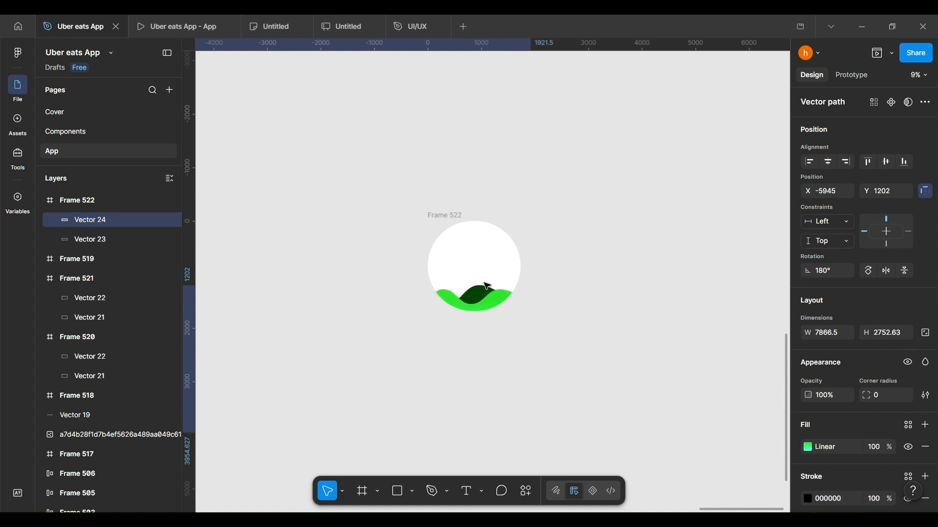
{"action": "left_click_drag", "start_coordinate": [484, 283], "coordinate": [484, 283]}
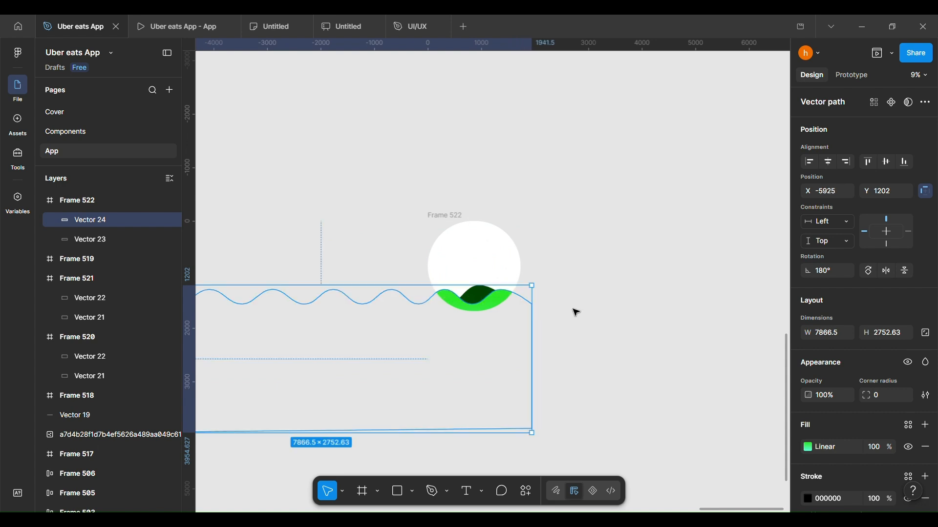
Move the dark green wave, Vector 23, right inside Frame 522 to about X 445, Y 1202.
{"action": "right_click", "coordinate": [573, 311]}
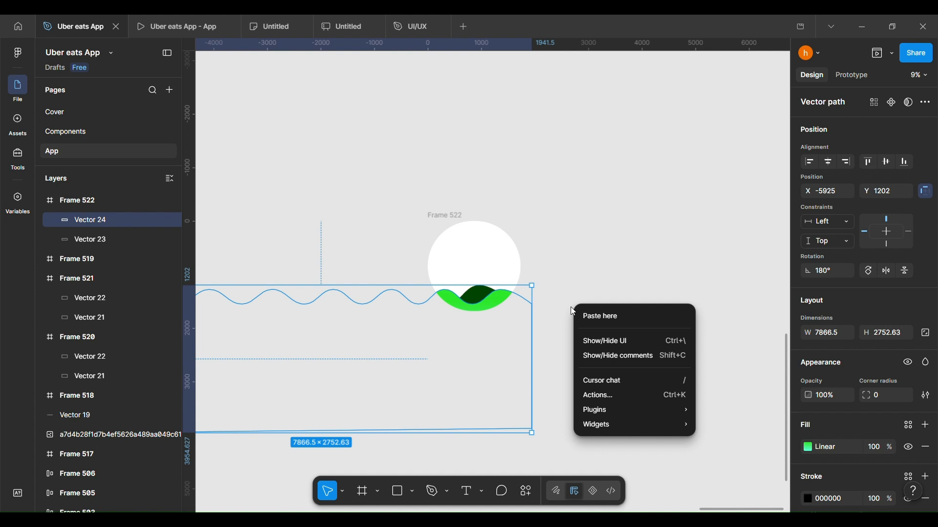
{"action": "left_click", "coordinate": [481, 293]}
{"action": "left_click", "coordinate": [110, 241], "text": "shift"}
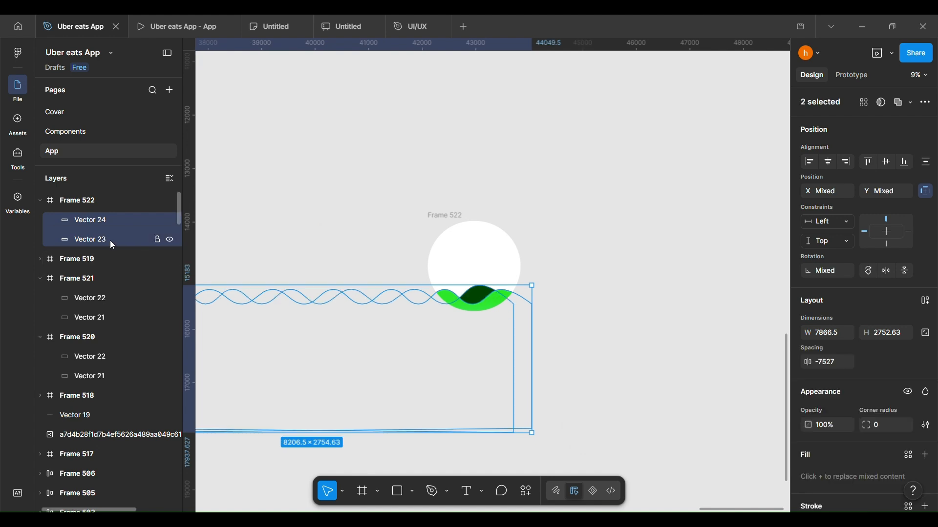
{"action": "scroll", "coordinate": [555, 309], "scroll_direction": "down", "scroll_amount": 3}
{"action": "scroll", "coordinate": [554, 309], "scroll_direction": "down", "scroll_amount": 2}
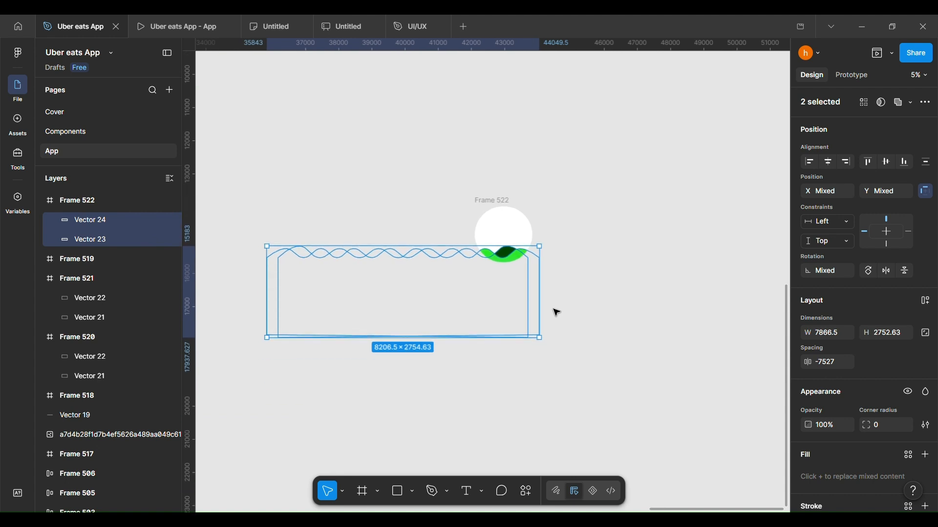
{"action": "left_click", "coordinate": [125, 237]}
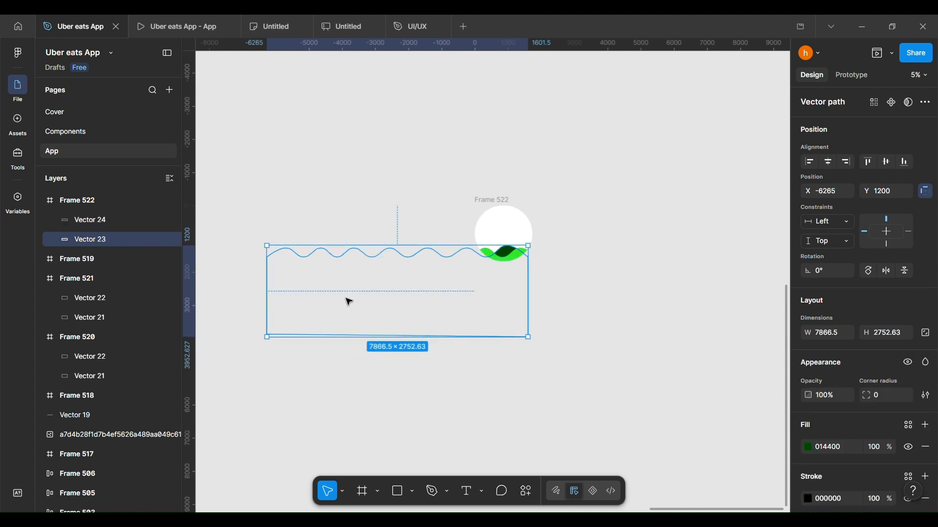
{"action": "left_click_drag", "start_coordinate": [393, 317], "coordinate": [614, 313]}
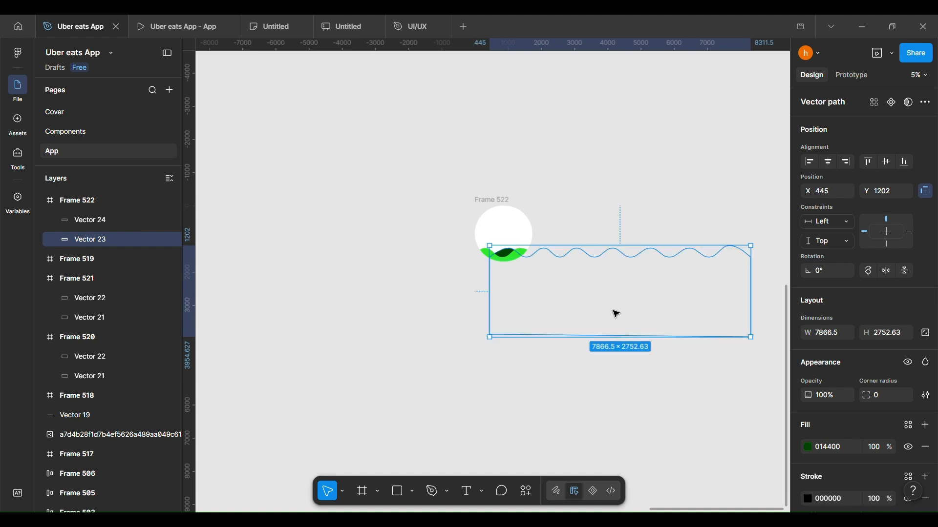
{"action": "left_click", "coordinate": [116, 221]}
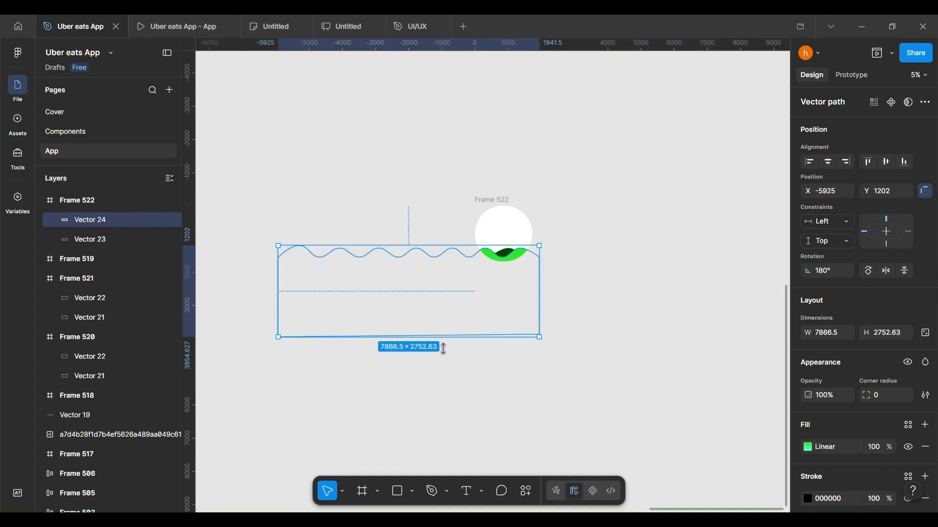
{"action": "left_click", "coordinate": [126, 239]}
Duplicate Frame 522 and place the copy beside it at X 45443, Y 13983.
{"action": "left_click", "coordinate": [560, 207]}
{"action": "scroll", "coordinate": [560, 207], "scroll_direction": "up", "scroll_amount": 2}
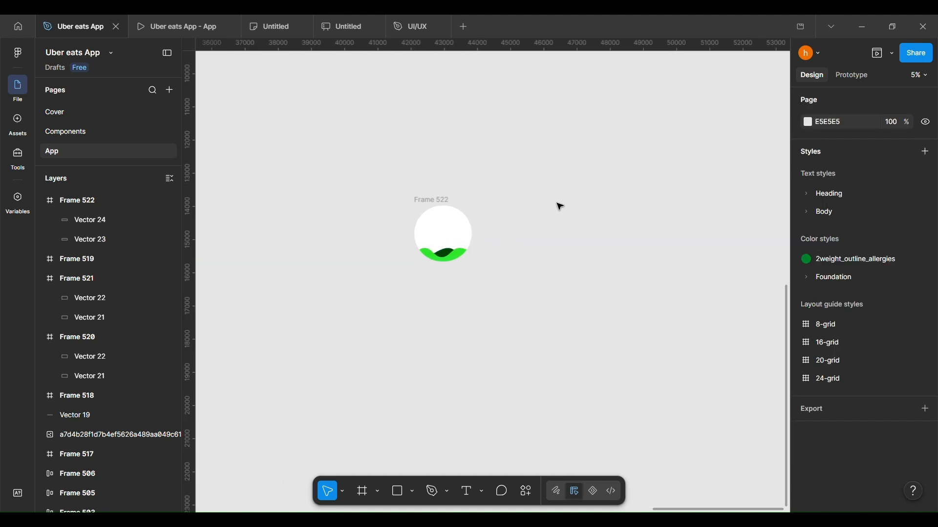
{"action": "left_click", "coordinate": [422, 205]}
{"action": "left_click_drag", "start_coordinate": [473, 213], "coordinate": [554, 204]}
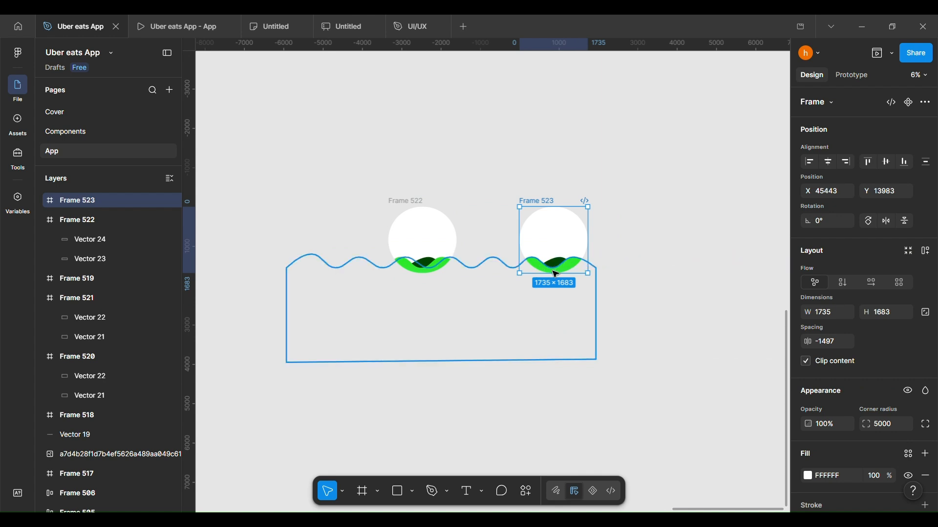
Move the duplicate circle's gradient wave right and up to about X -135, Y -362 so it fills the circle.
{"action": "left_click", "coordinate": [542, 270]}
{"action": "scroll", "coordinate": [601, 300], "scroll_direction": "up", "scroll_amount": 3}
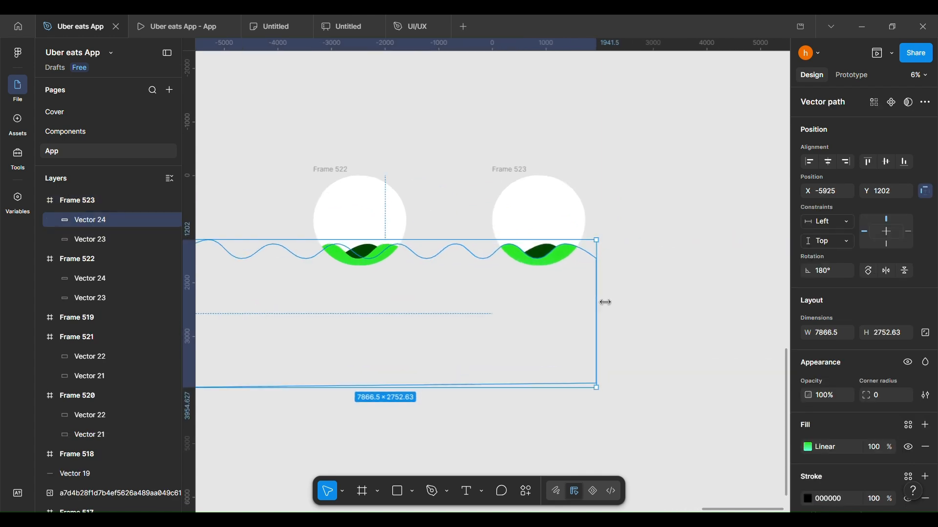
{"action": "left_click_drag", "start_coordinate": [443, 295], "coordinate": [658, 209]}
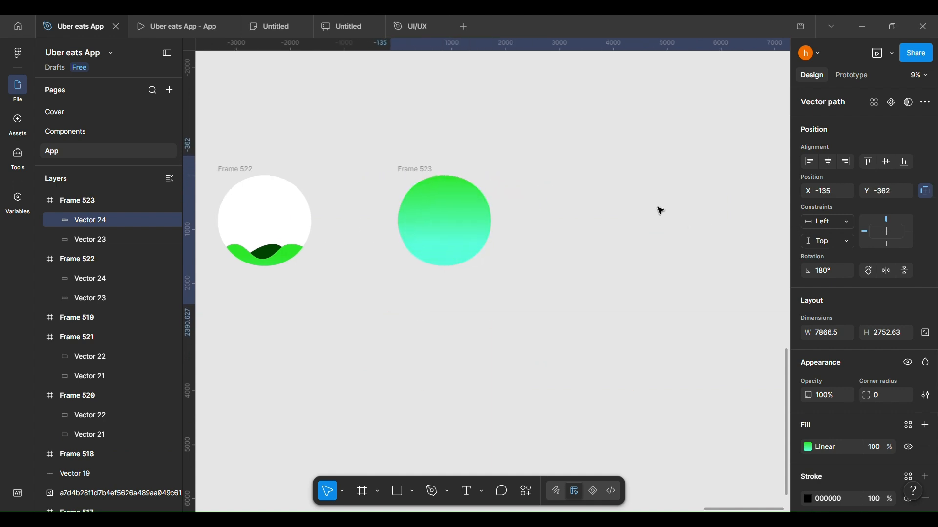
Move the dark green wave in Frame 523 left and up to about X -6014, Y -373.
{"action": "left_click", "coordinate": [81, 240]}
{"action": "left_click_drag", "start_coordinate": [596, 305], "coordinate": [326, 239]}
{"action": "left_click_drag", "start_coordinate": [544, 300], "coordinate": [478, 292]}
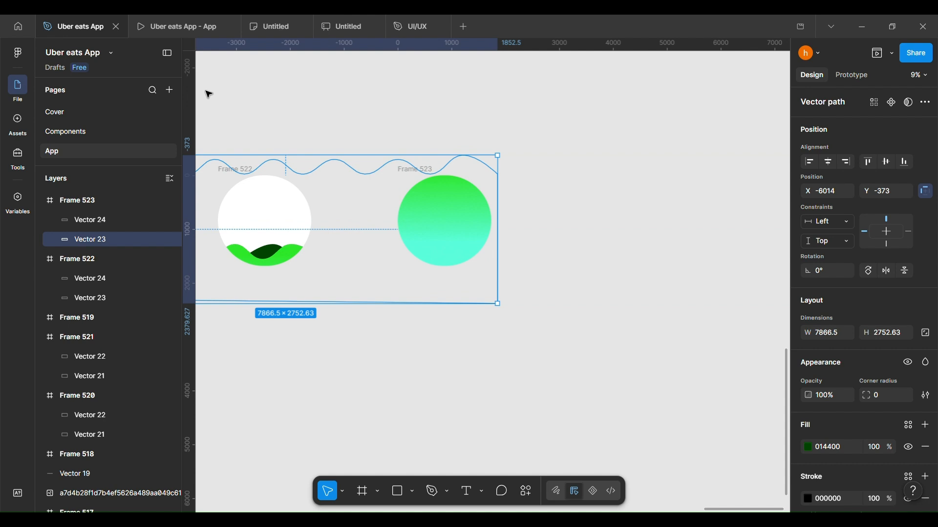
Create a prototype connection from Frame 522 to Frame 523.
{"action": "key", "text": "ctrl+backslash"}
{"action": "key", "text": "ctrl+backslash"}
{"action": "left_click", "coordinate": [846, 75]}
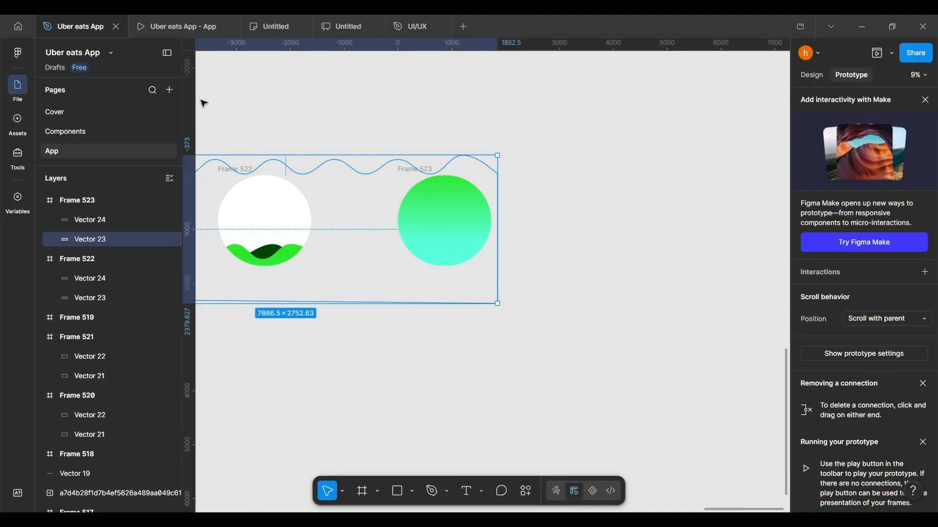
{"action": "left_click", "coordinate": [167, 54]}
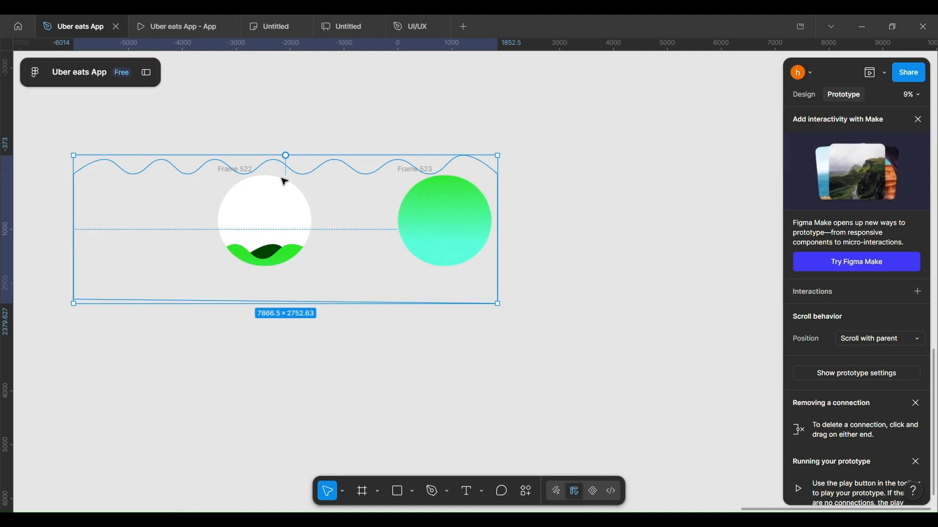
{"action": "left_click", "coordinate": [301, 140]}
{"action": "left_click", "coordinate": [263, 176]}
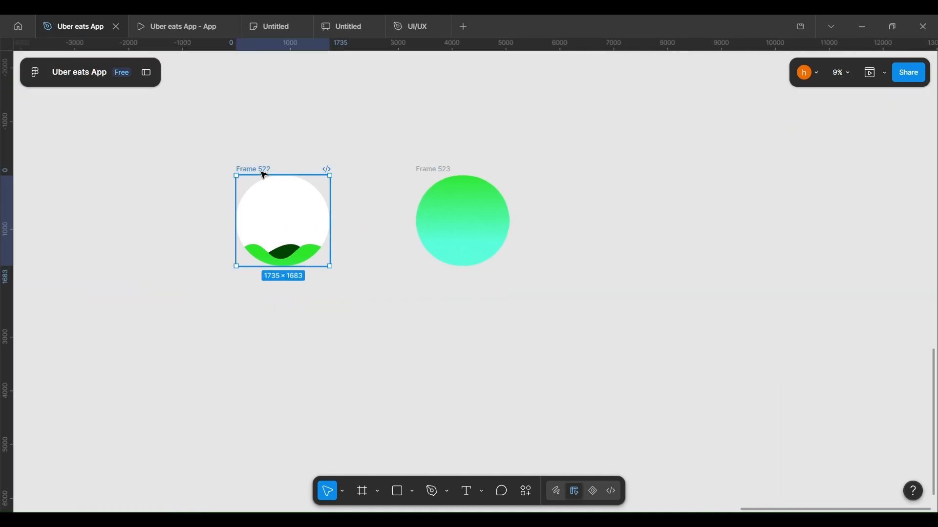
{"action": "left_click_drag", "start_coordinate": [330, 221], "coordinate": [432, 236]}
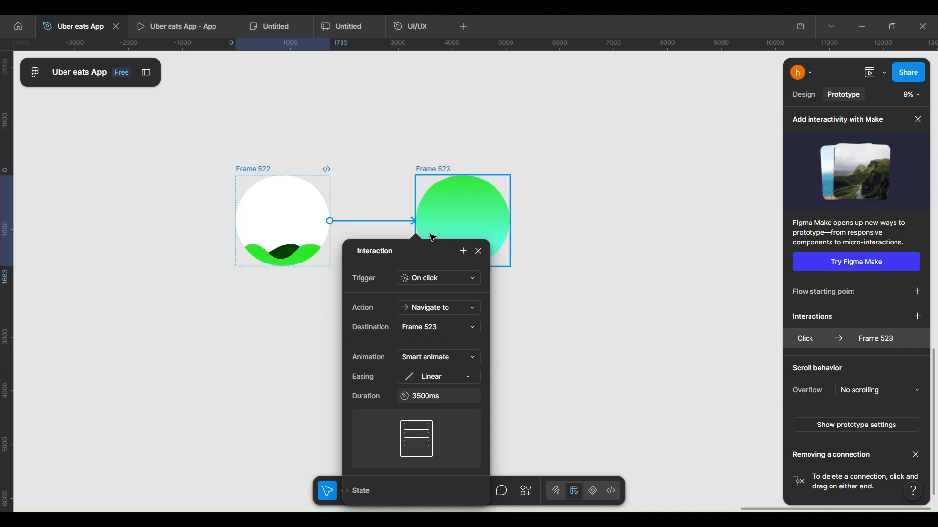
Set the interaction's trigger to After delay with a 1 ms delay, and choose Linear easing.
{"action": "left_click", "coordinate": [456, 285]}
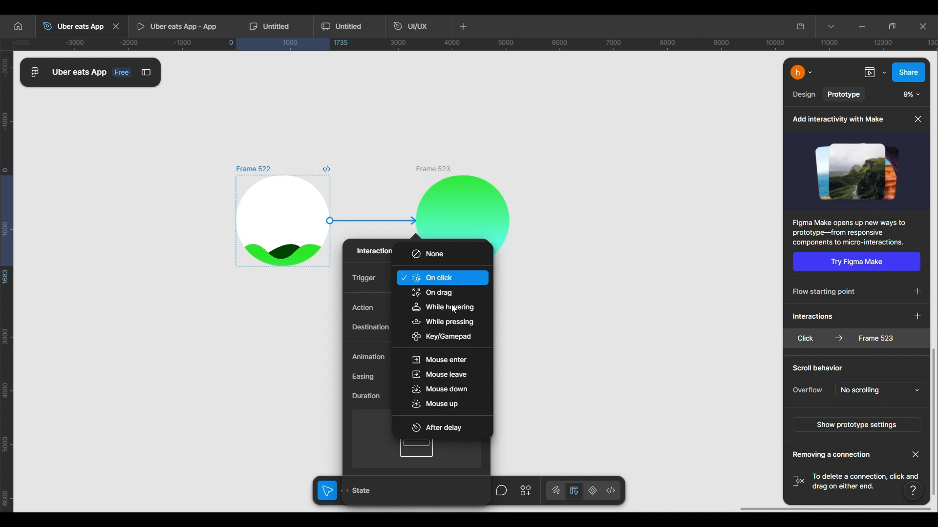
{"action": "left_click", "coordinate": [479, 430]}
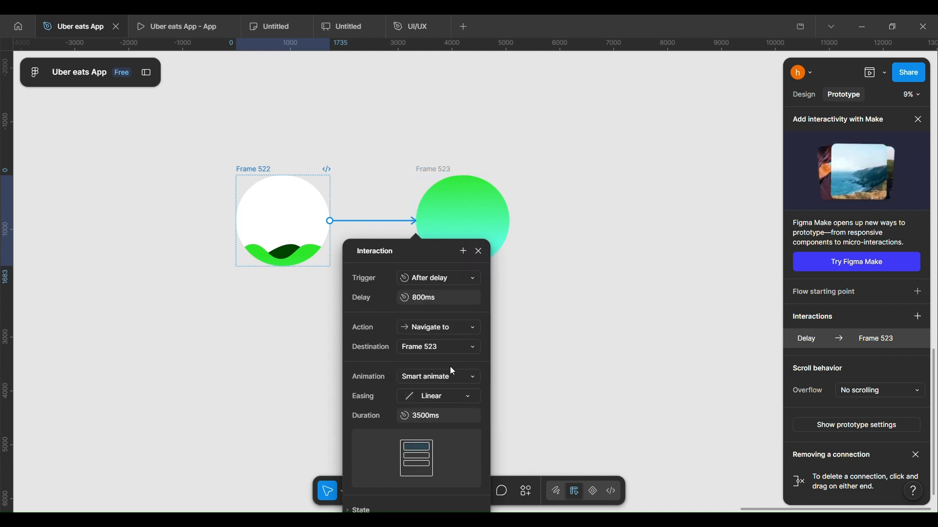
{"action": "left_click", "coordinate": [427, 297]}
{"action": "type", "text": "1"}
{"action": "key", "text": "Return"}
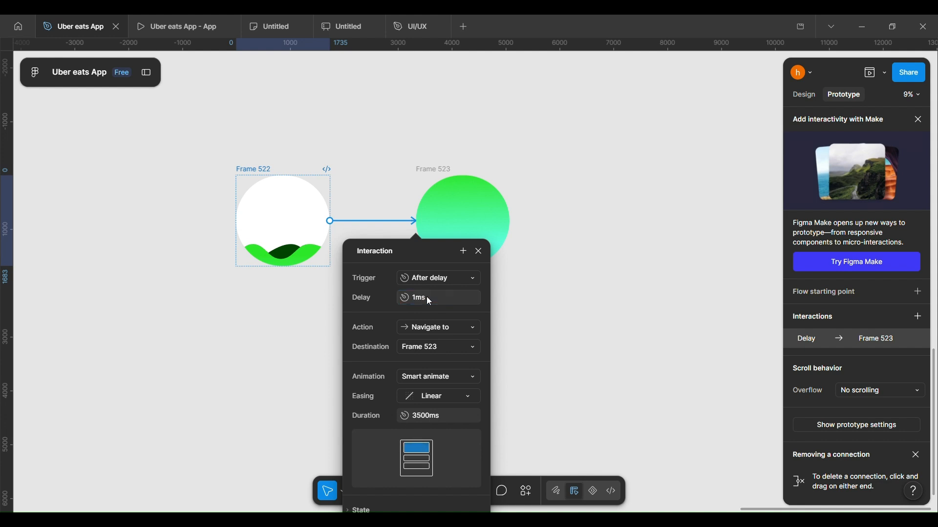
{"action": "left_click", "coordinate": [450, 415]}
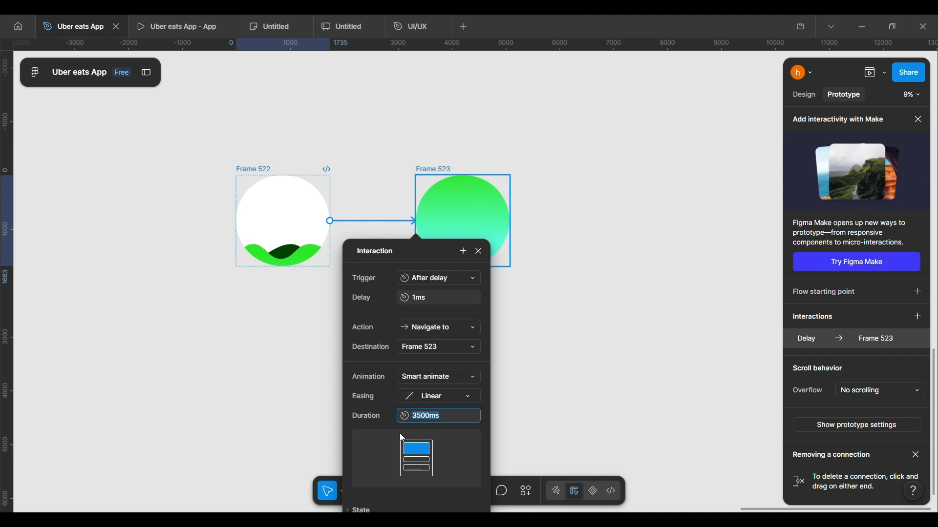
{"action": "left_click", "coordinate": [468, 398]}
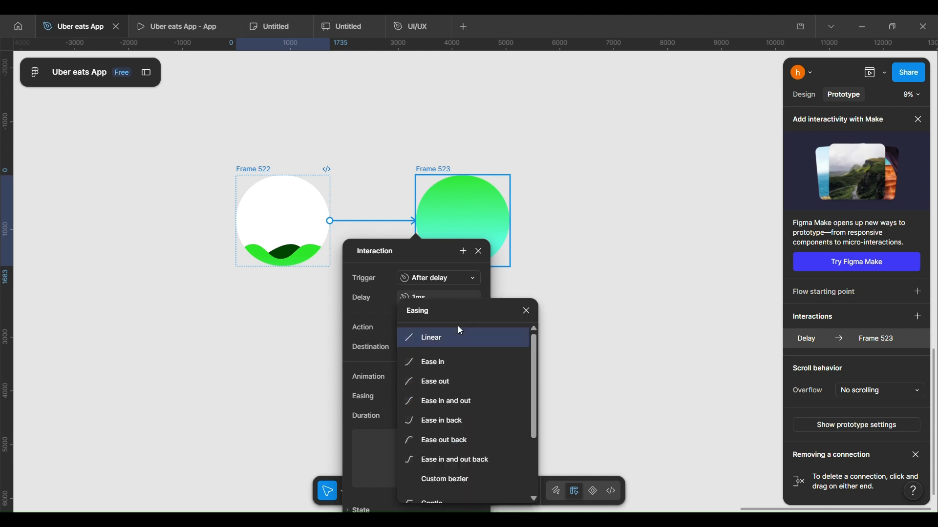
{"action": "left_click", "coordinate": [470, 339]}
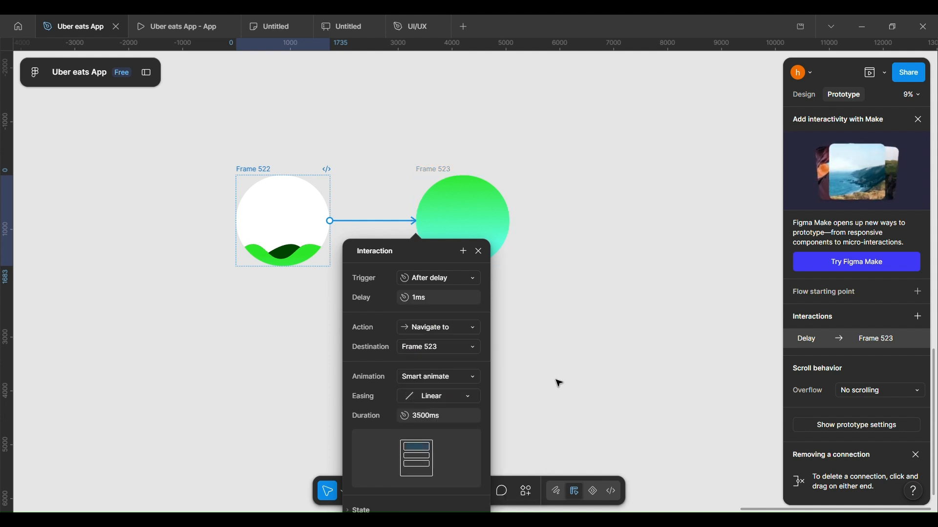
{"action": "left_click", "coordinate": [556, 383]}
Preview the wave-fill animation starting from Frame 522, and close the preview.
{"action": "left_click", "coordinate": [377, 171]}
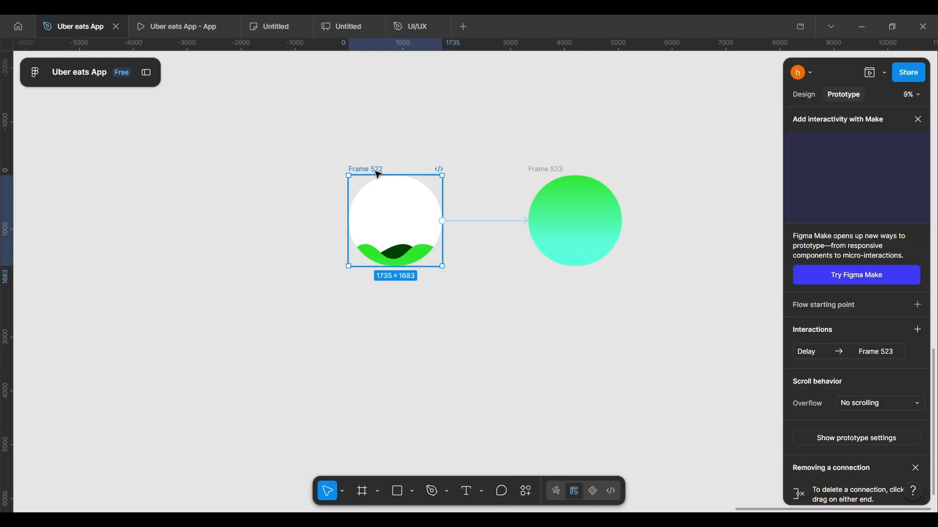
{"action": "left_click", "coordinate": [870, 75]}
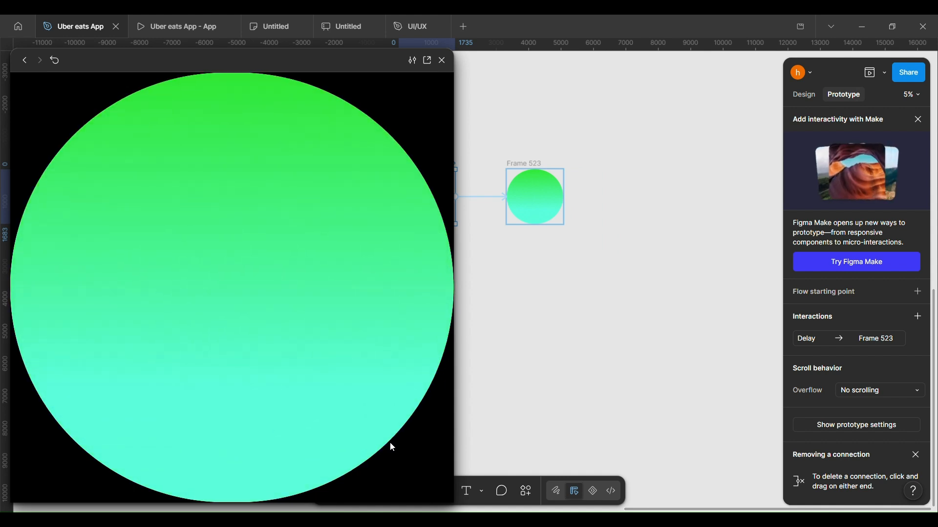
{"action": "left_click", "coordinate": [443, 60]}
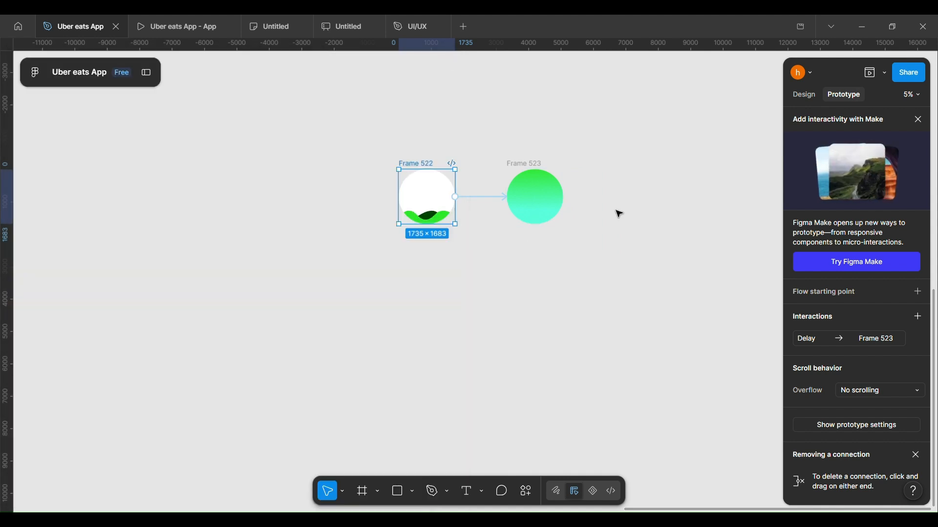
Draw a portrait frame of about 3912 × 6963 beside Frame 523, and move the Frame 522 circle into it.
{"action": "left_click", "coordinate": [362, 492]}
{"action": "left_click_drag", "start_coordinate": [514, 170], "coordinate": [668, 436]}
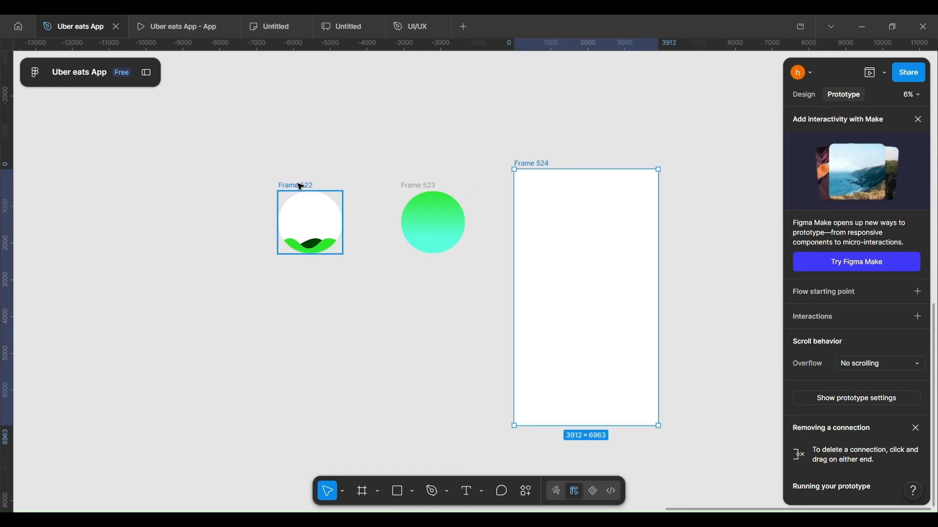
{"action": "left_click_drag", "start_coordinate": [301, 187], "coordinate": [579, 246]}
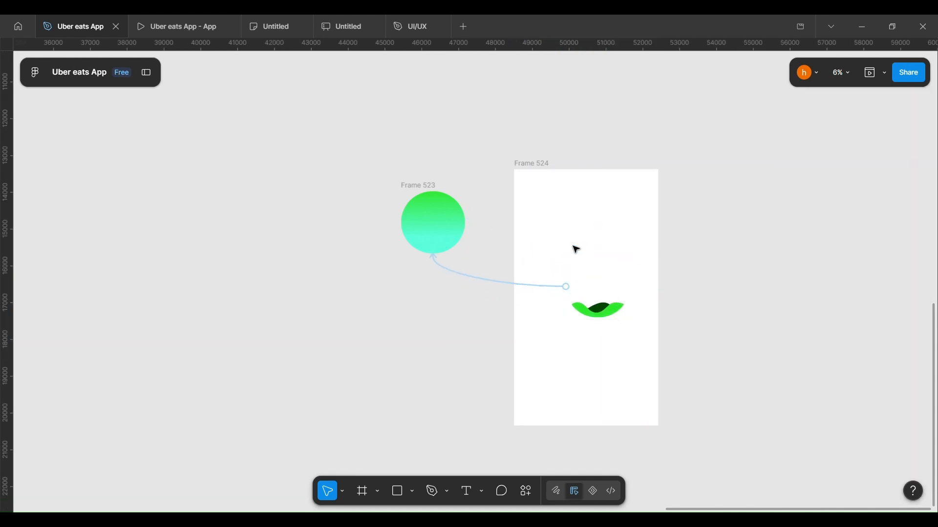
Centre the wave circle horizontally and vertically within Frame 524.
{"action": "left_click", "coordinate": [610, 287]}
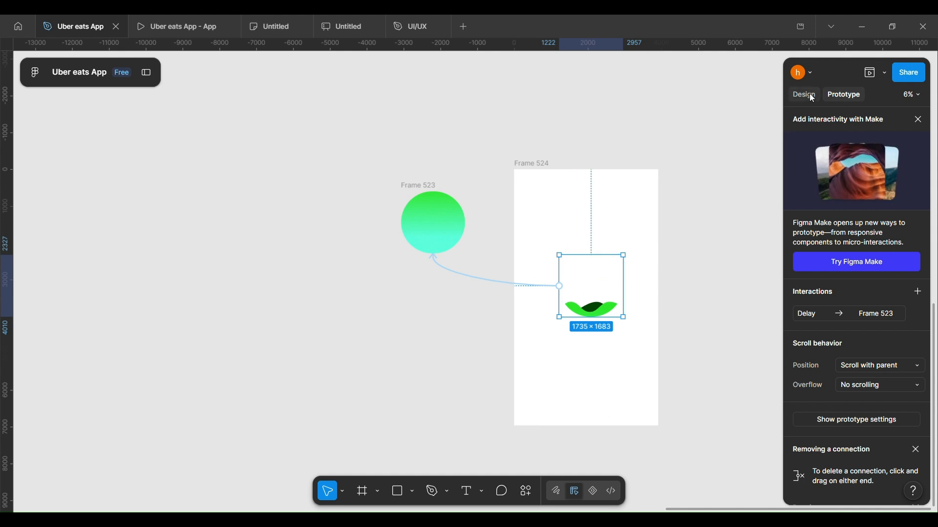
{"action": "left_click", "coordinate": [806, 95]}
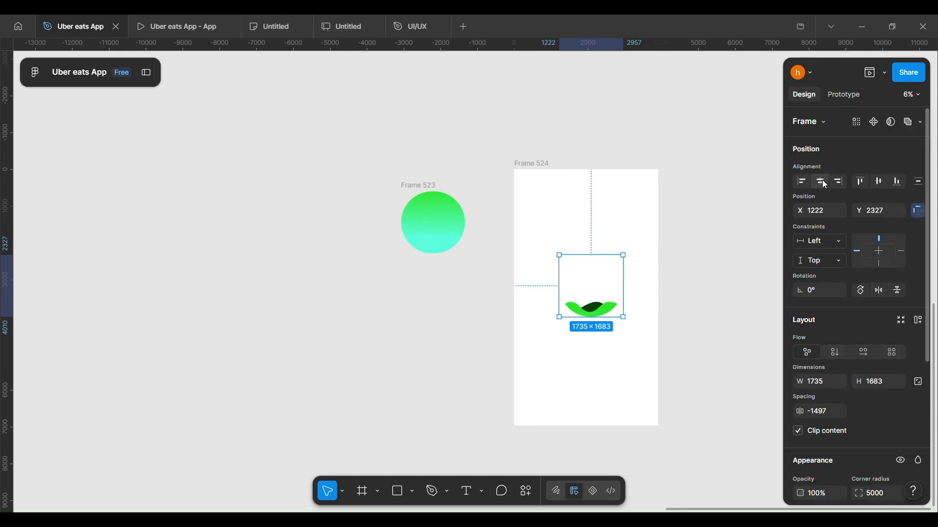
{"action": "left_click", "coordinate": [824, 182]}
{"action": "left_click", "coordinate": [874, 182]}
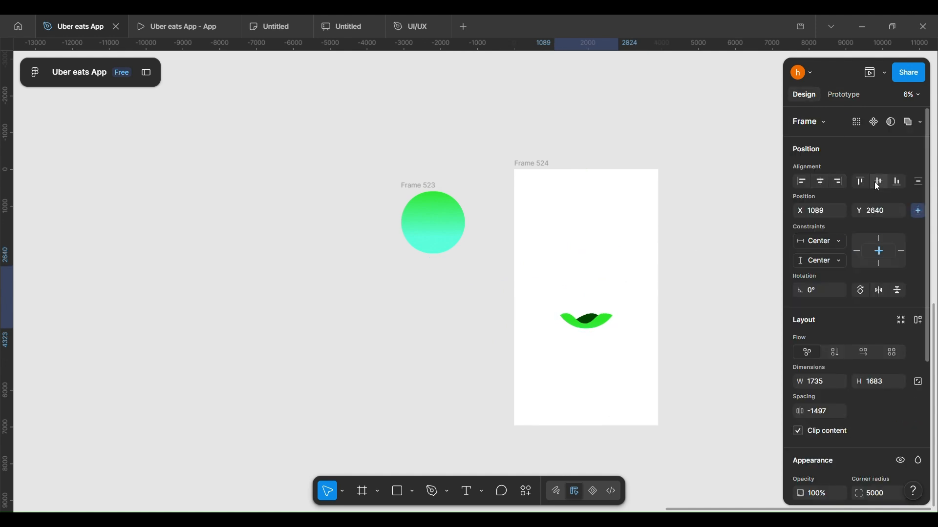
Preview the prototype starting from Frame 524, and close the preview.
{"action": "left_click", "coordinate": [547, 163]}
{"action": "left_click", "coordinate": [870, 75]}
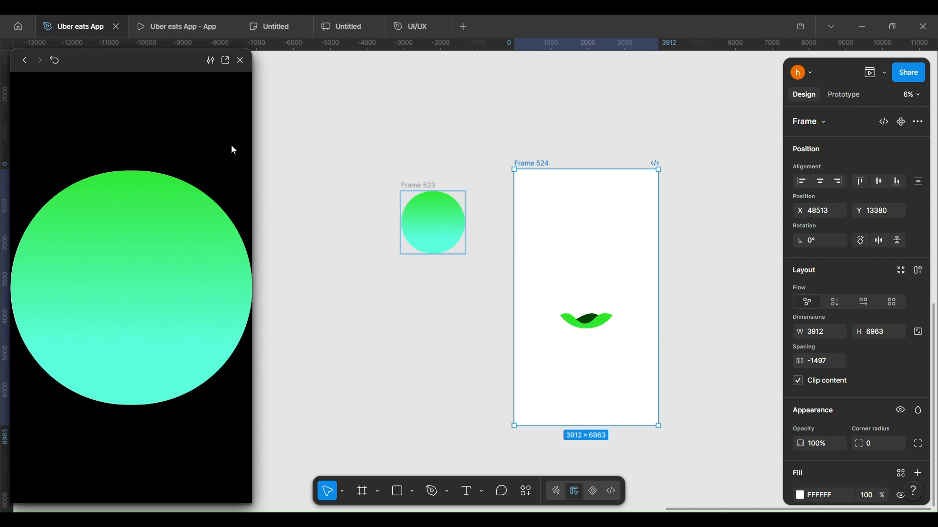
{"action": "left_click", "coordinate": [241, 62]}
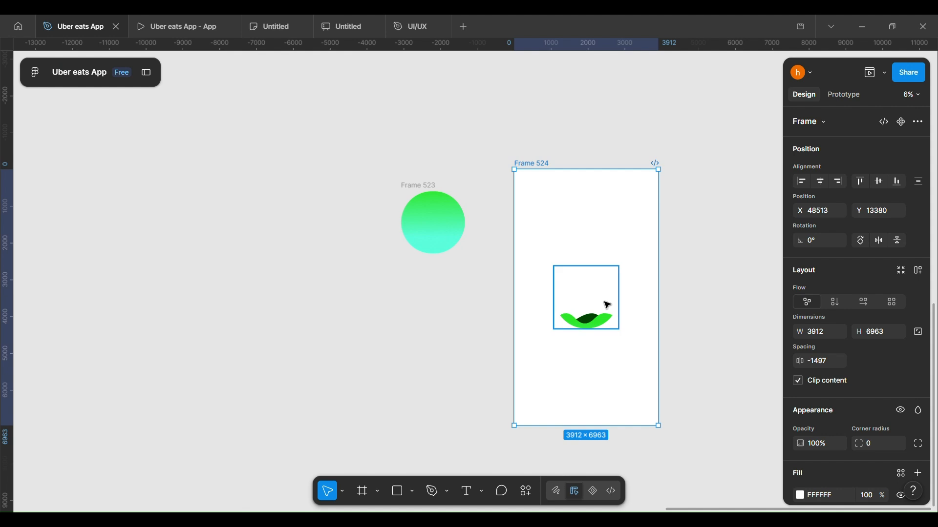
Move the Frame 522 wave circle out of Frame 524 to beside Frame 523, and combine both circles into a component set.
{"action": "left_click_drag", "start_coordinate": [607, 305], "coordinate": [361, 230]}
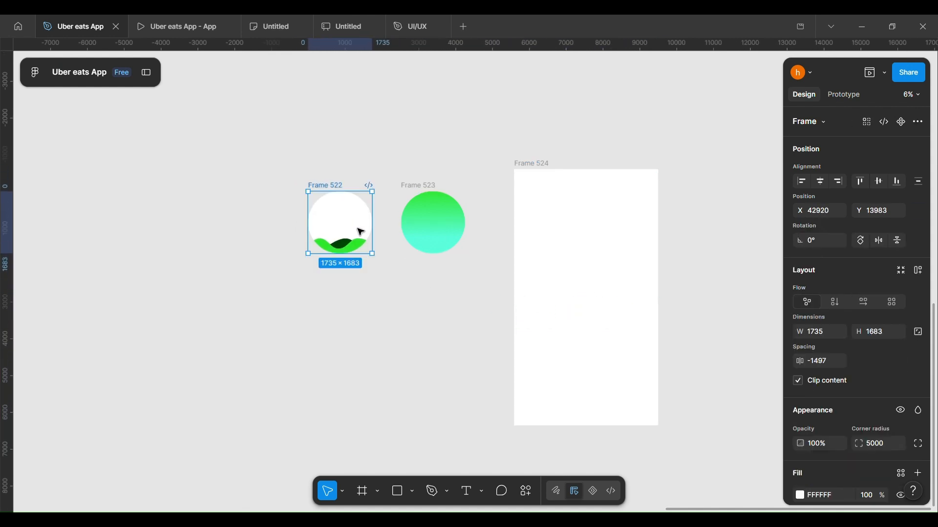
{"action": "left_click", "coordinate": [282, 160]}
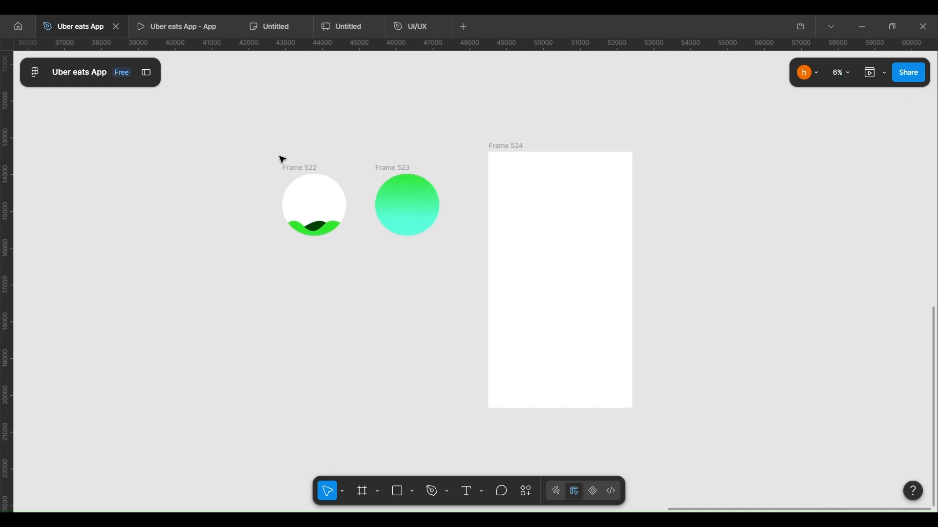
{"action": "left_click_drag", "start_coordinate": [233, 152], "coordinate": [458, 297]}
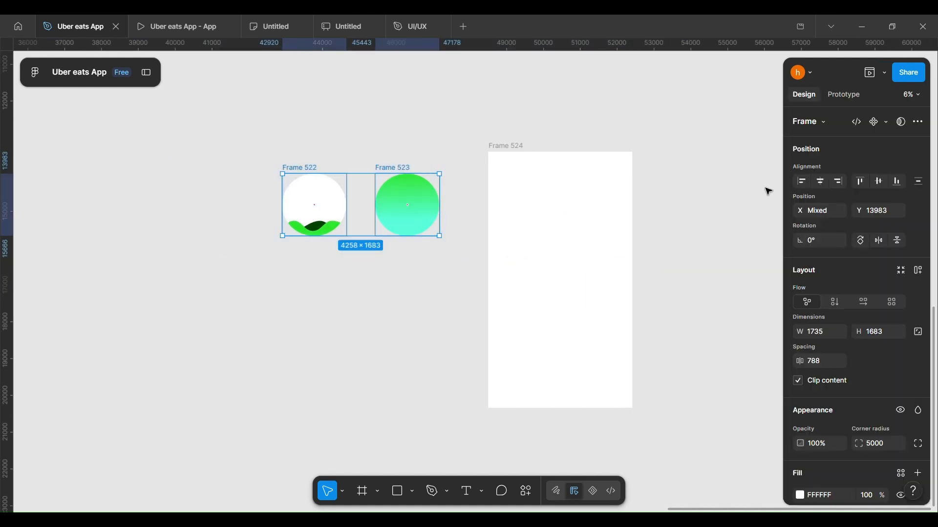
{"action": "left_click", "coordinate": [886, 122]}
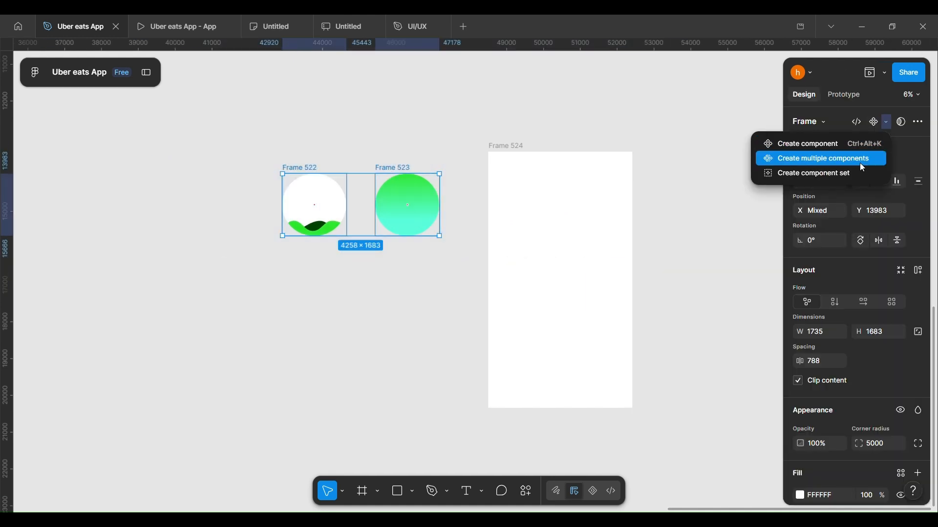
{"action": "left_click", "coordinate": [858, 181]}
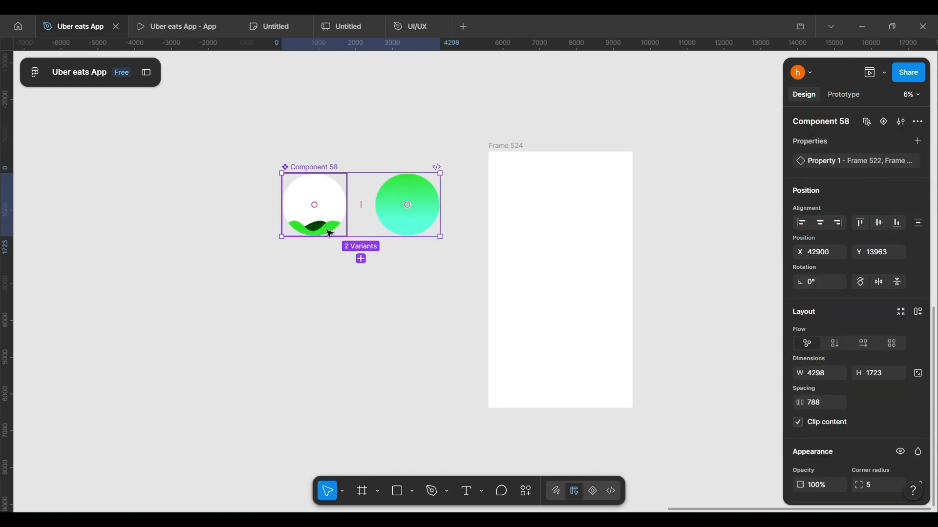
Place an instance of the Frame 522 variant in the middle of Frame 524, and preview the animation from that frame.
{"action": "left_click", "coordinate": [331, 209]}
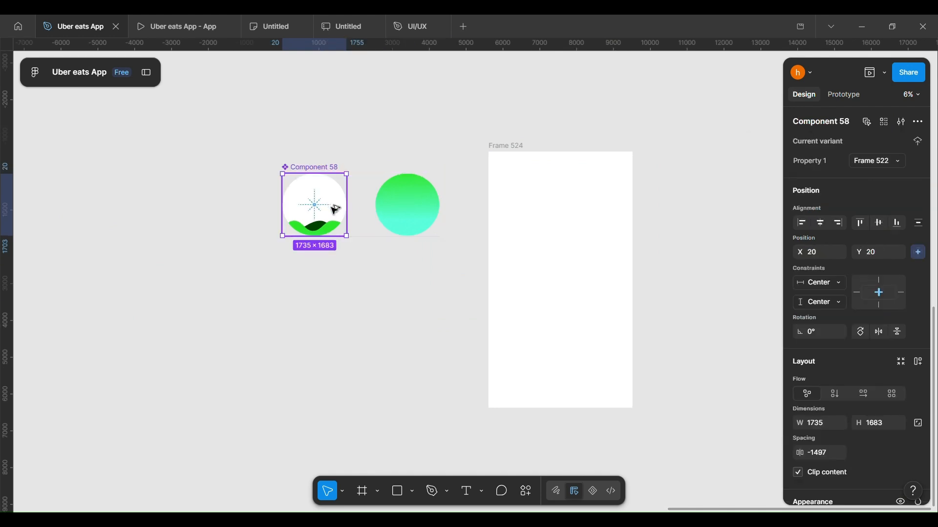
{"action": "left_click_drag", "start_coordinate": [335, 210], "coordinate": [581, 282]}
{"action": "left_click", "coordinate": [514, 147]}
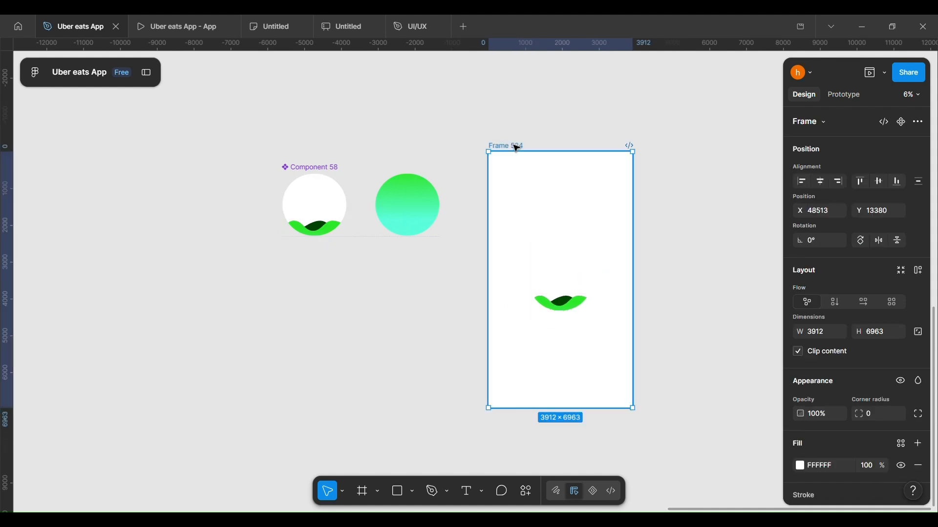
{"action": "left_click", "coordinate": [865, 73]}
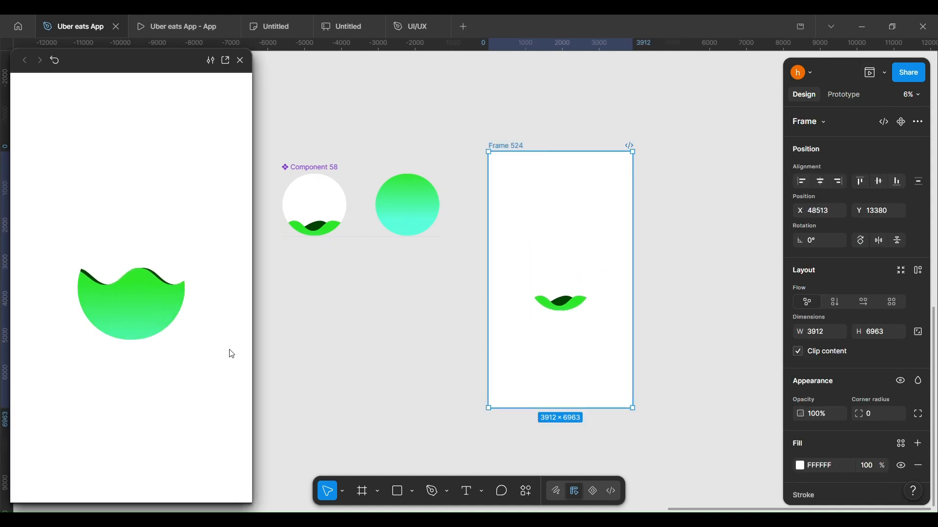